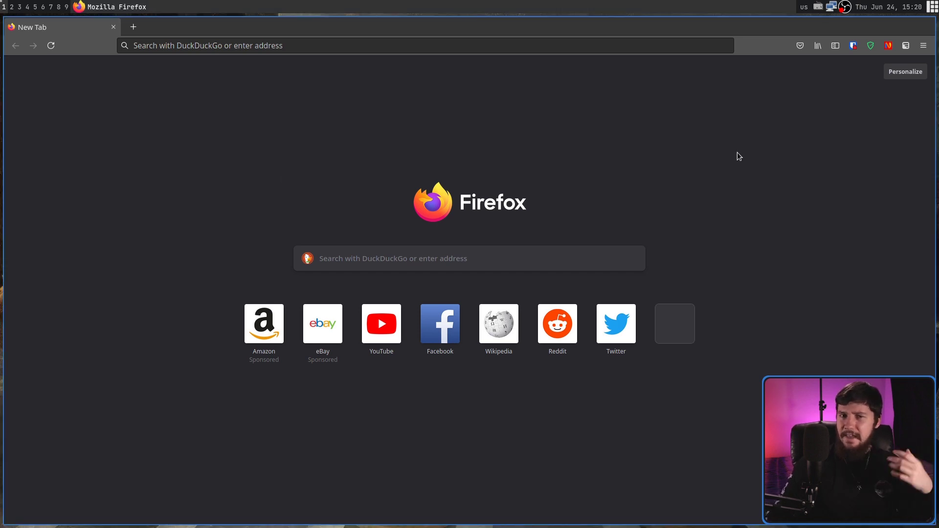
# Bring up a second New Tab page and return focus to the first one
pyautogui.click(923, 46)
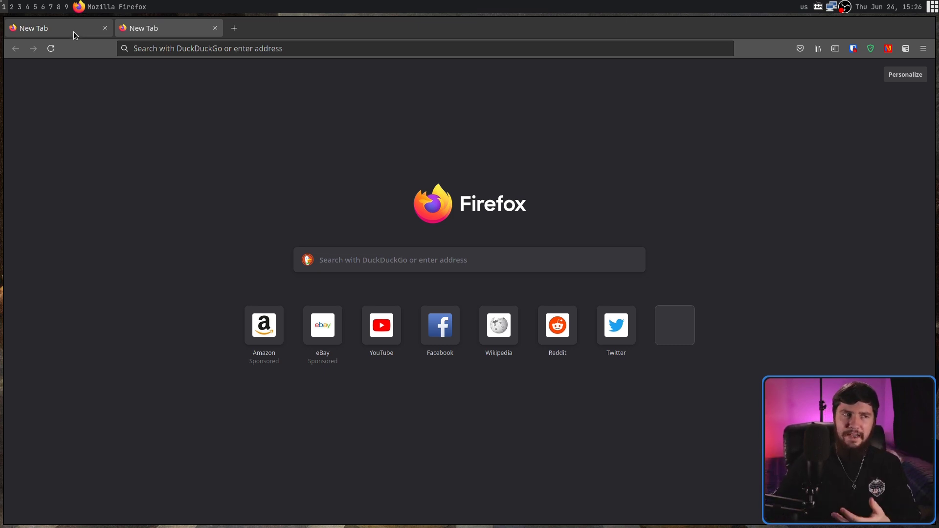
pyautogui.click(74, 31)
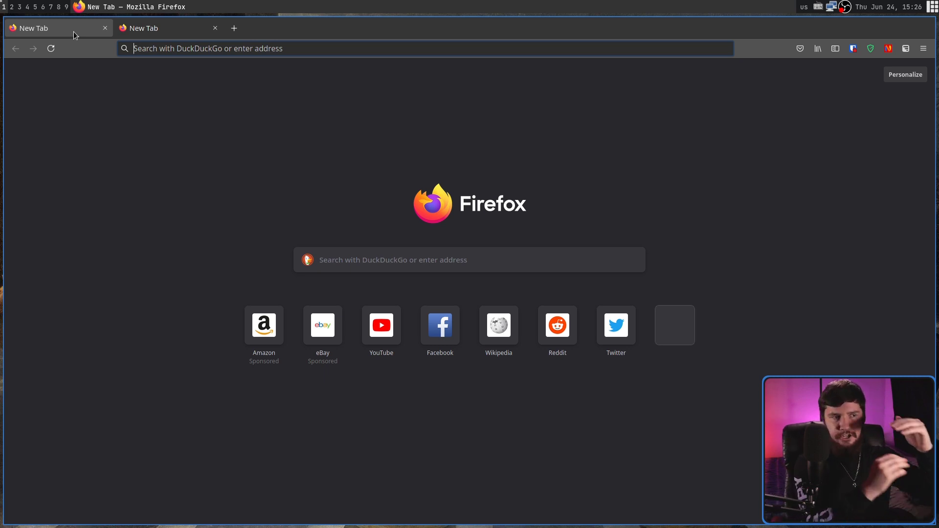
pyautogui.press('super+Return')
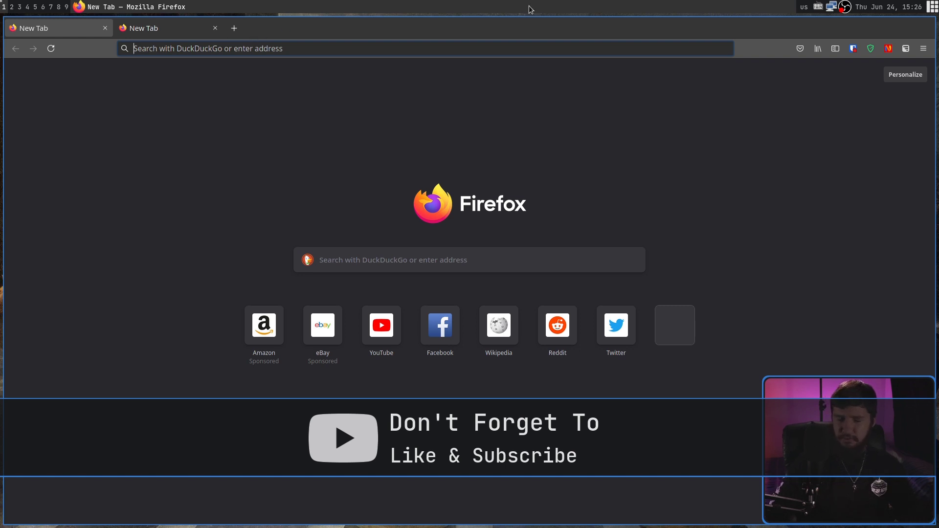
pyautogui.click(924, 50)
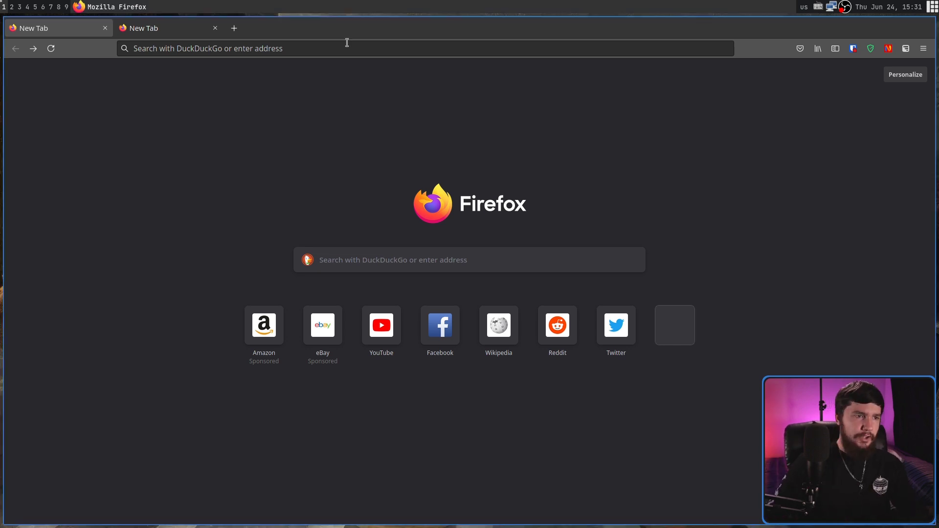
# Load about:config, accept the risk warning, and filter for browser.proton
pyautogui.click(325, 46)
pyautogui.write('about:config')
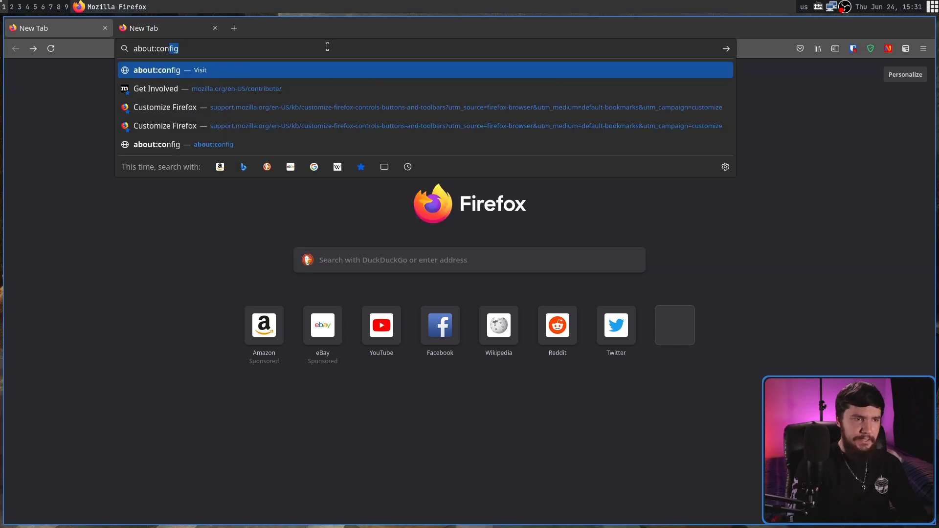
pyautogui.press('Return')
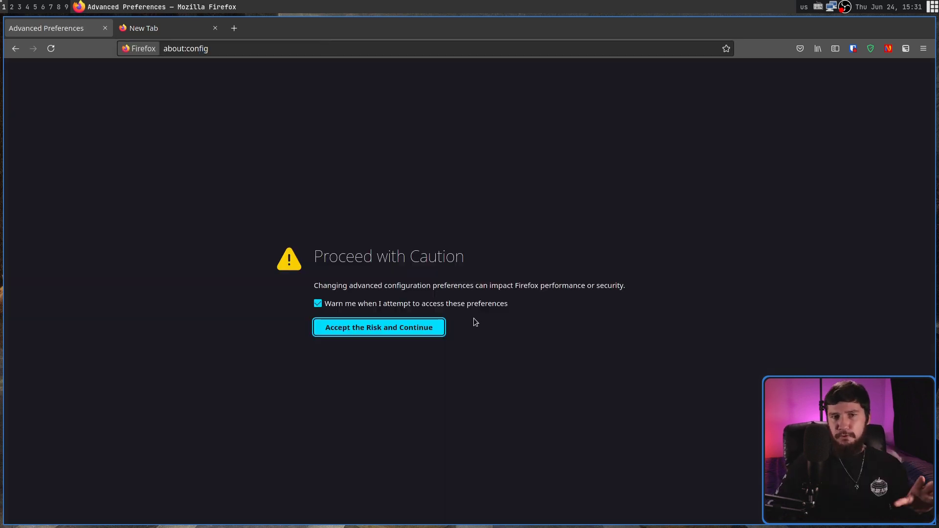
pyautogui.click(432, 328)
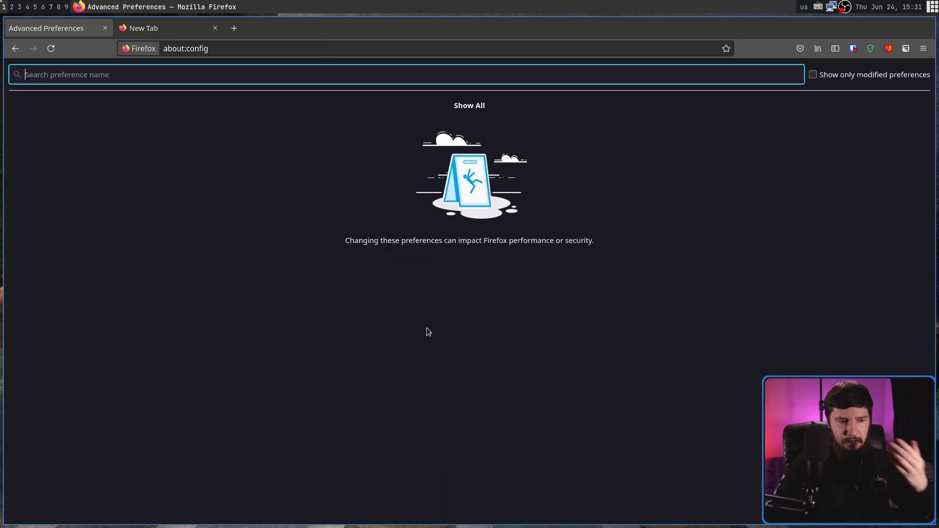
pyautogui.write('brows')
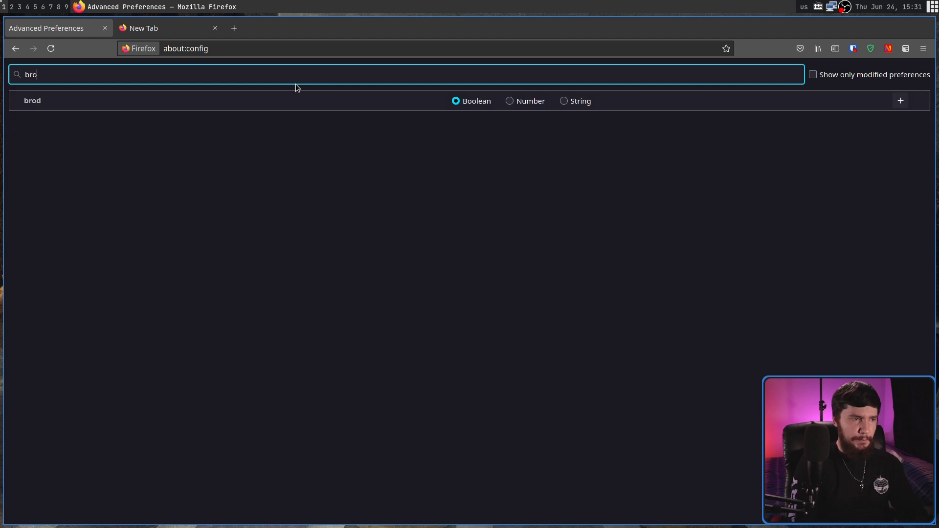
pyautogui.write('er.proton')
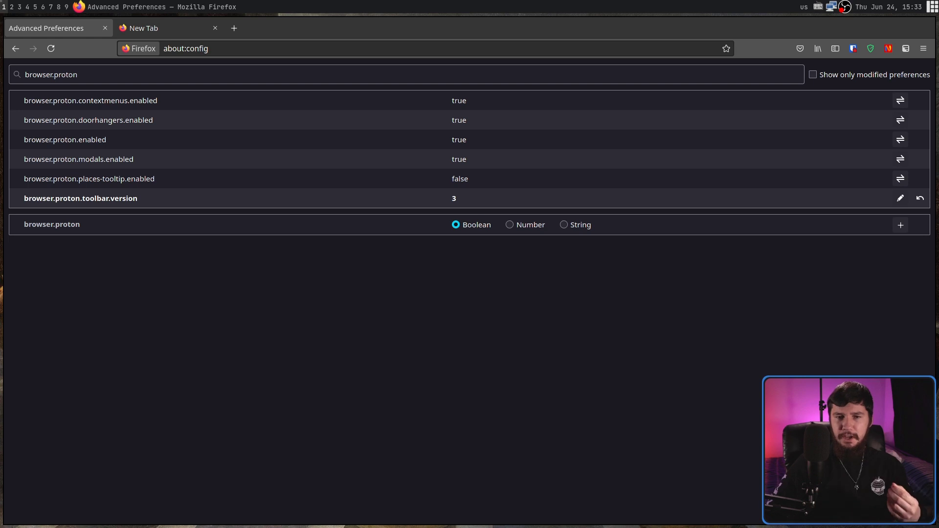
# Set browser.proton modals, enabled, doorhangers and contextmenus preferences to false
pyautogui.click(902, 155)
pyautogui.click(901, 140)
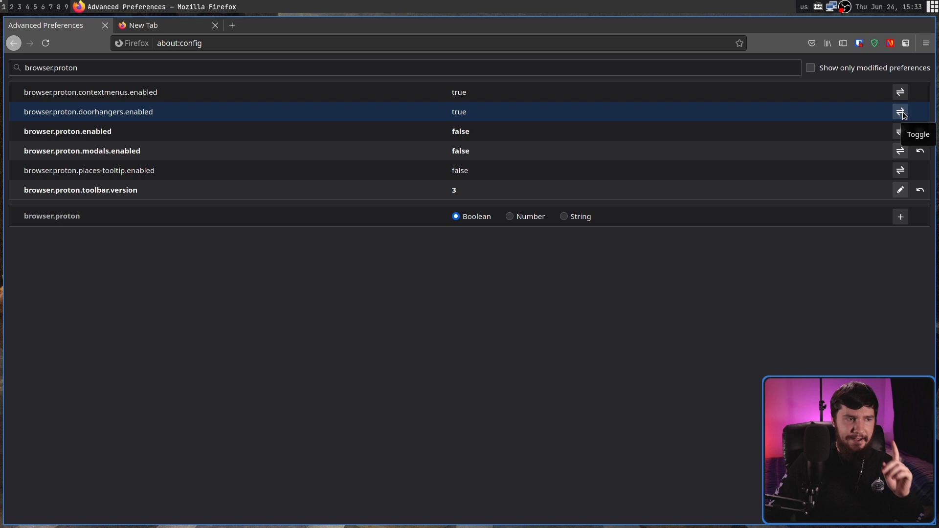
pyautogui.click(904, 114)
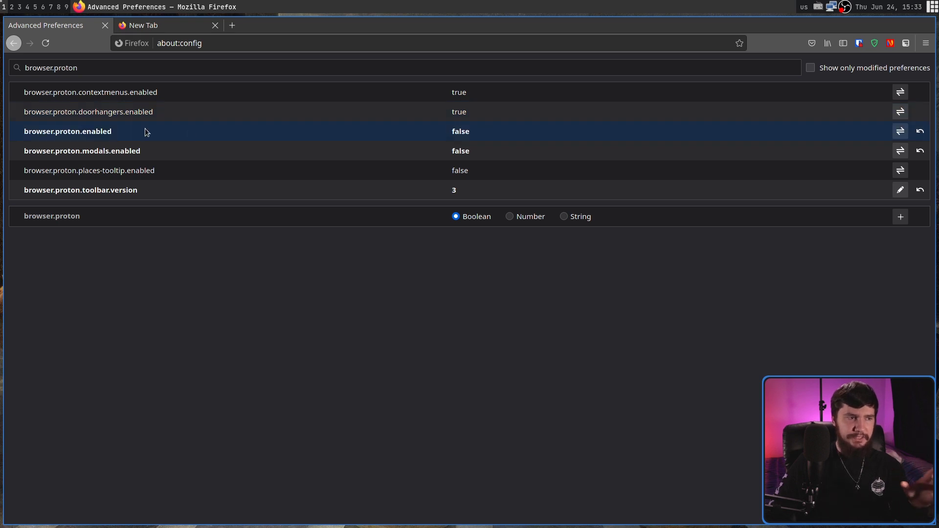
pyautogui.click(899, 93)
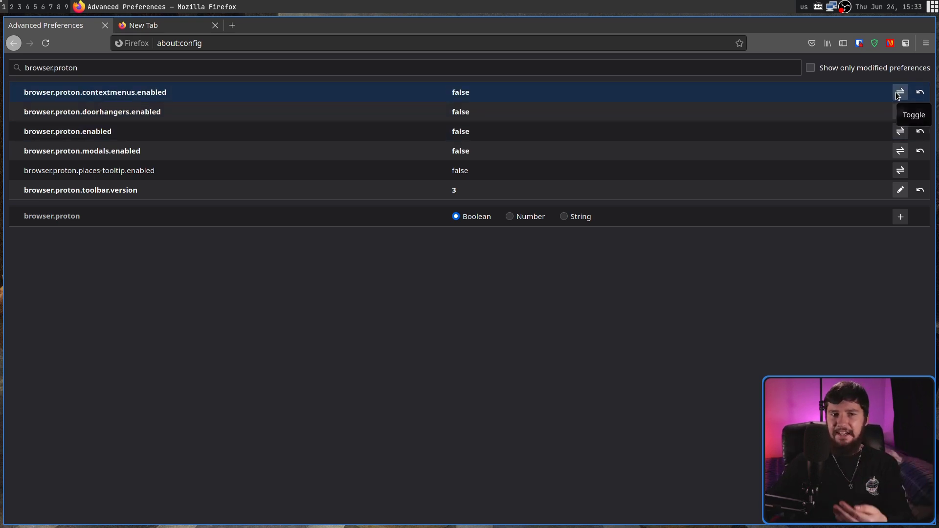
# Switch to the New Tab page and open and dismiss the ☰ main menu twice
pyautogui.click(187, 27)
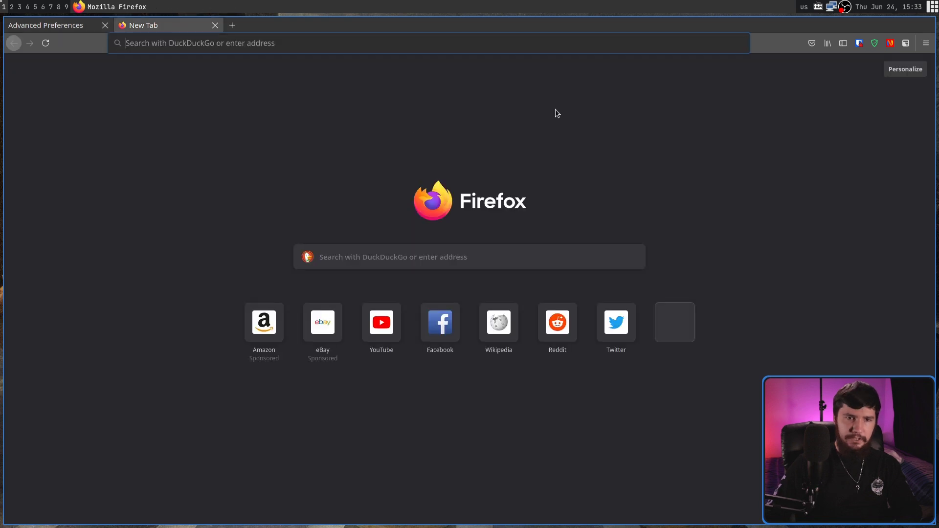
pyautogui.click(925, 43)
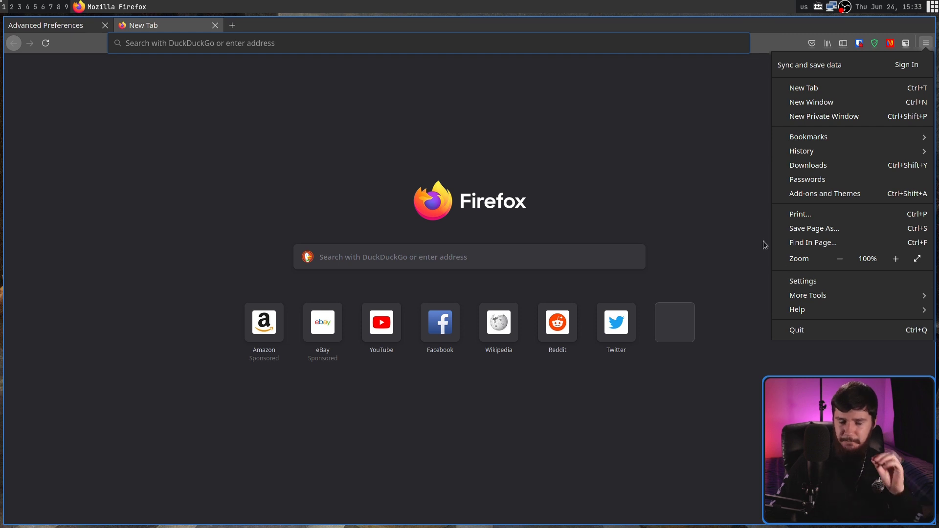
pyautogui.click(750, 227)
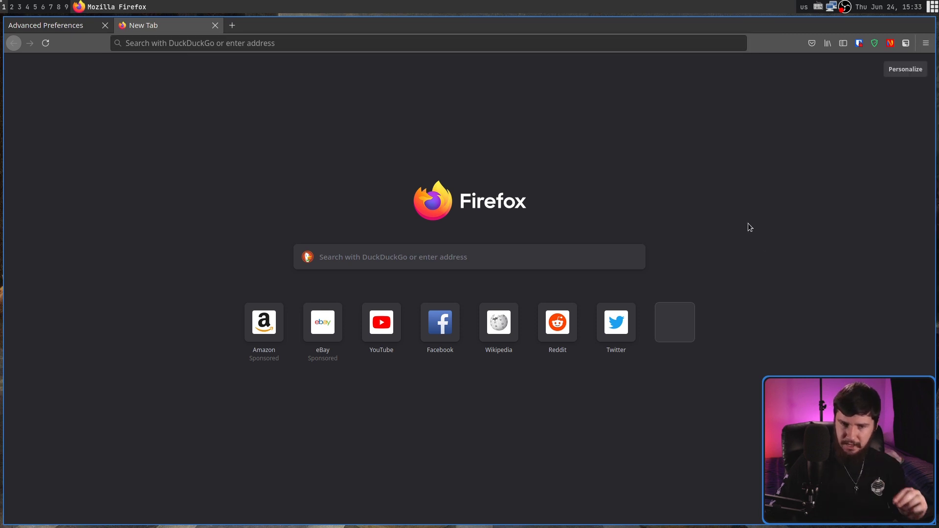
pyautogui.click(927, 46)
pyautogui.click(623, 95)
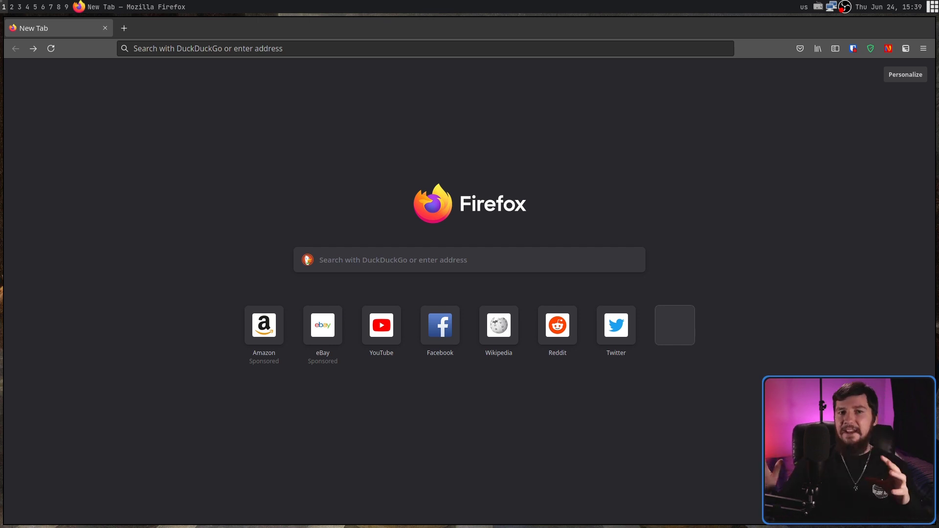
pyautogui.rightClick(764, 46)
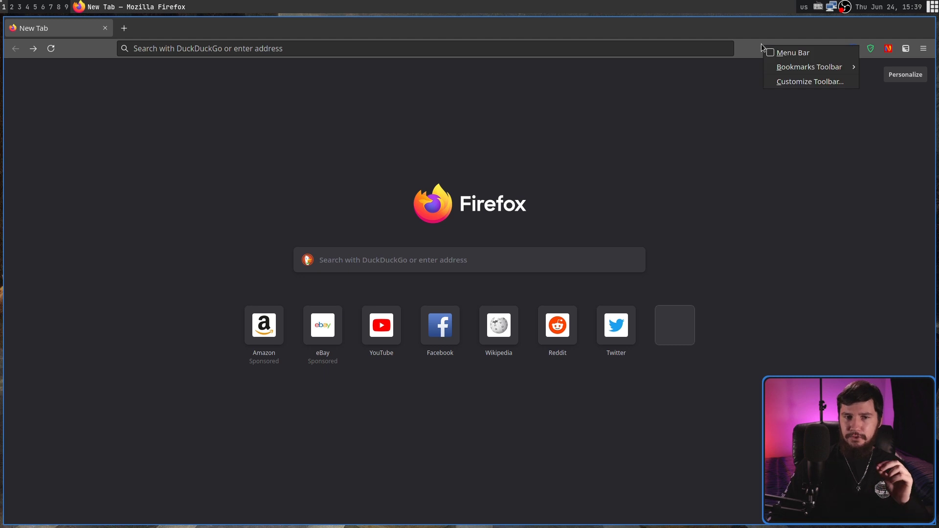
pyautogui.click(797, 79)
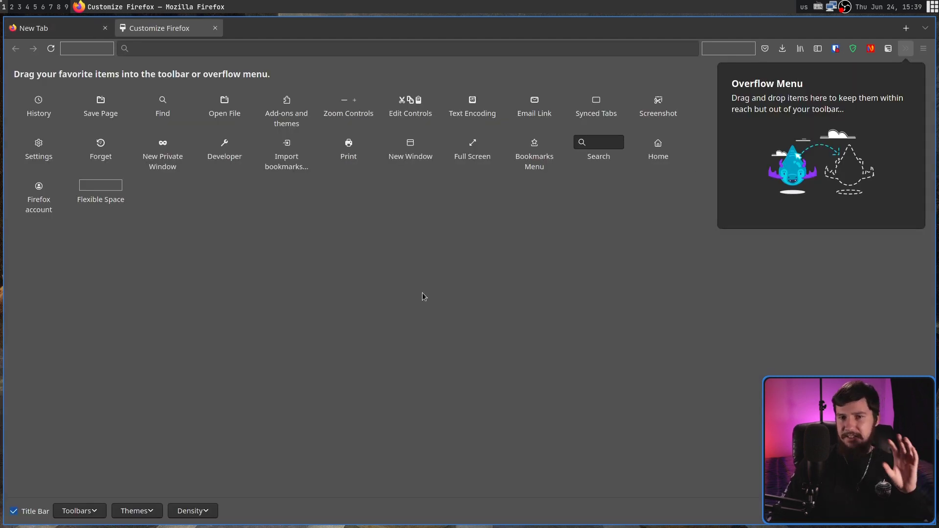
pyautogui.click(205, 511)
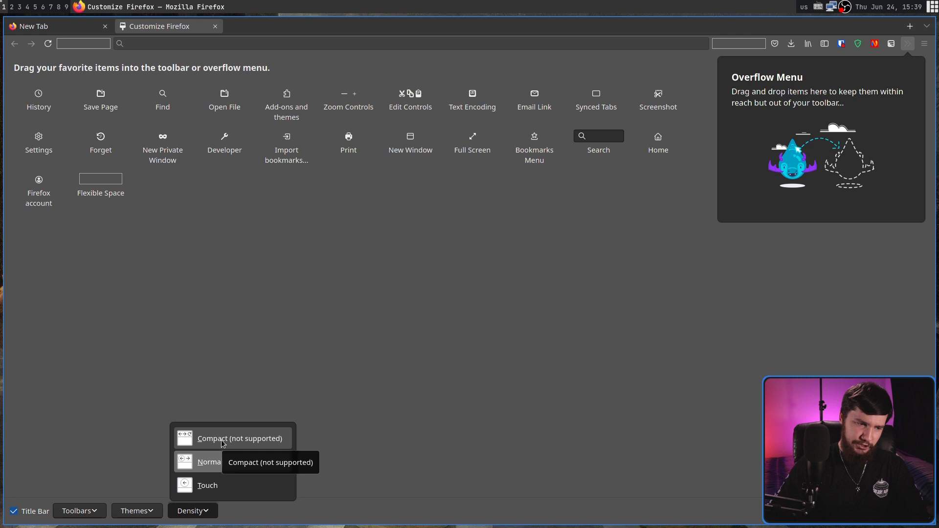
pyautogui.click(209, 462)
# Leave the toolbar customization page and load about:config past the risk warning
pyautogui.click(215, 28)
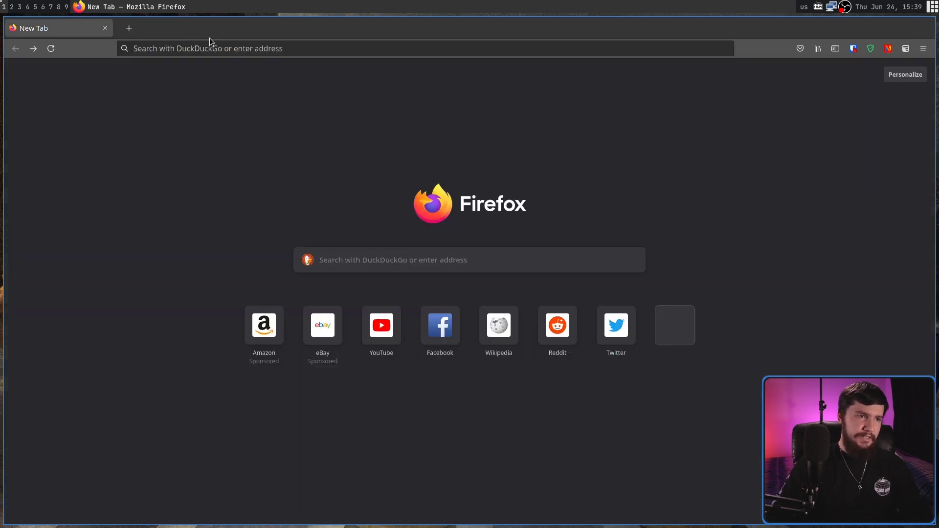
pyautogui.click(209, 46)
pyautogui.write('about:')
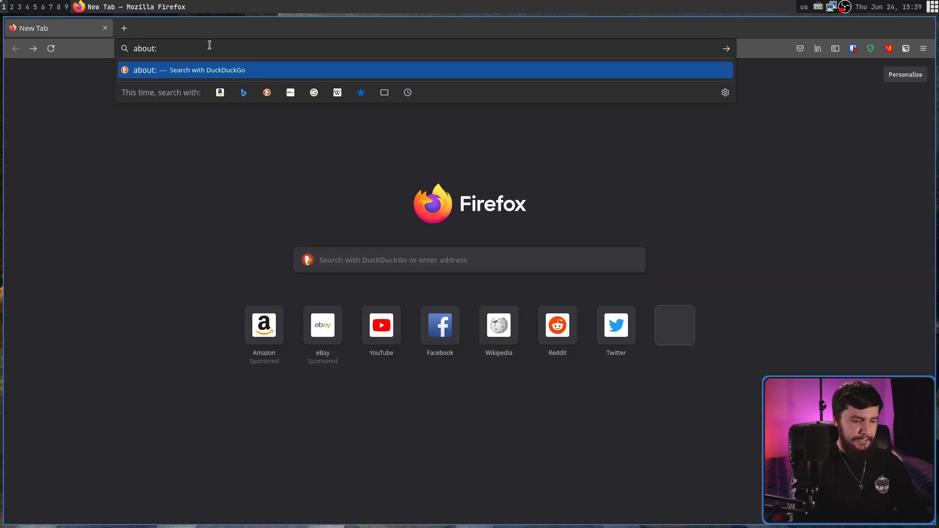
pyautogui.write('config')
pyautogui.press('Return')
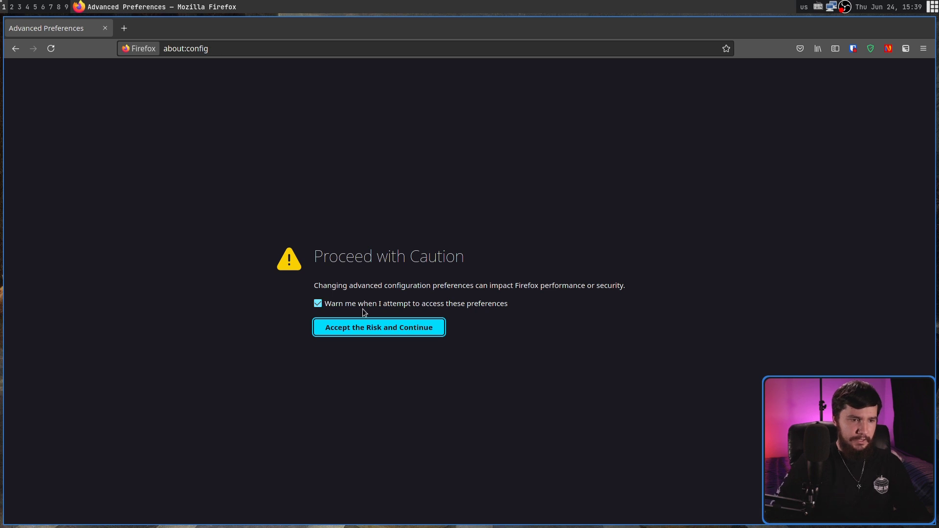
pyautogui.click(364, 326)
# Set browser.uidensity to 1 for compact density and open a fresh new tab
pyautogui.write('uiden')
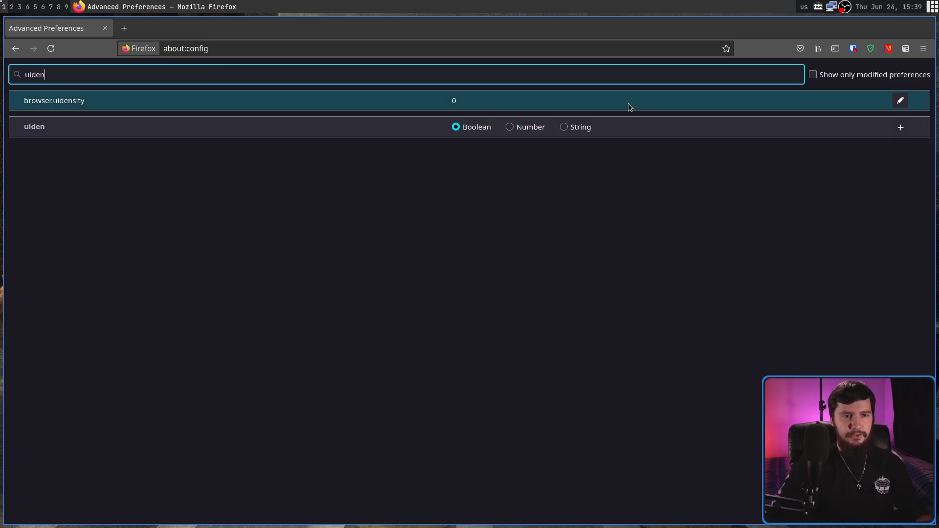
pyautogui.click(899, 101)
pyautogui.write('1')
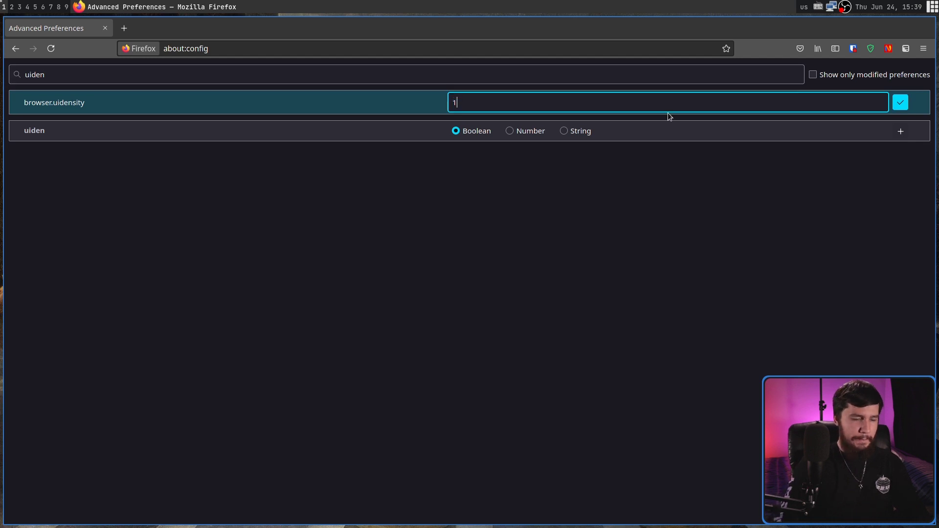
pyautogui.press('Return')
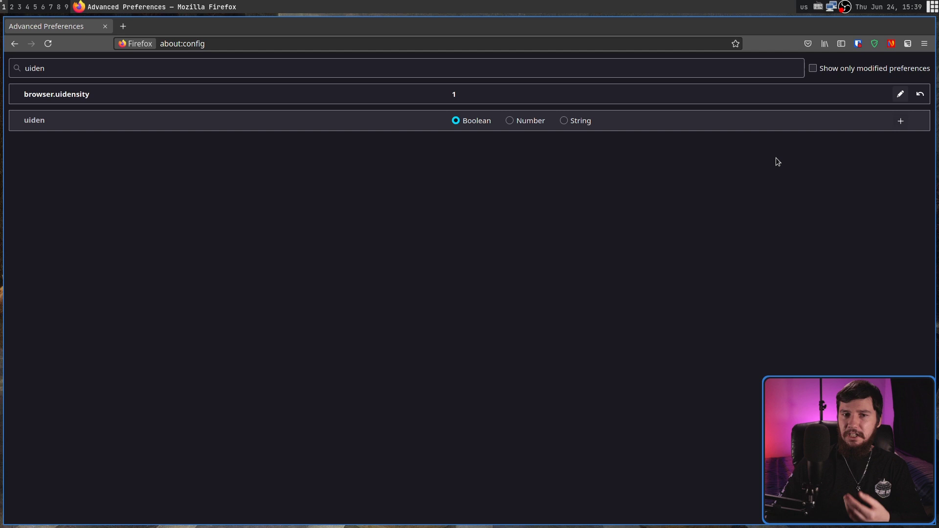
pyautogui.click(122, 26)
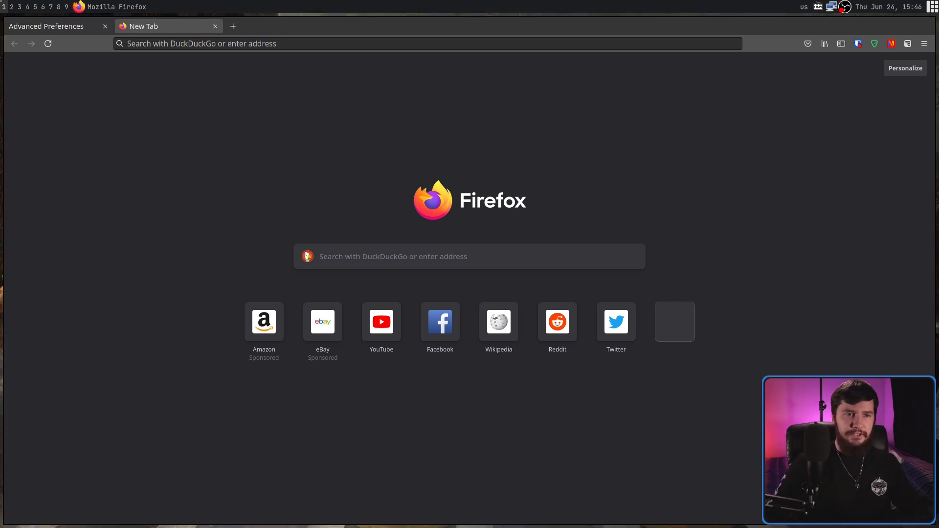
# Fullscreen the Brave window and scroll through the Lepton README
pyautogui.press('super+ctrl+2')
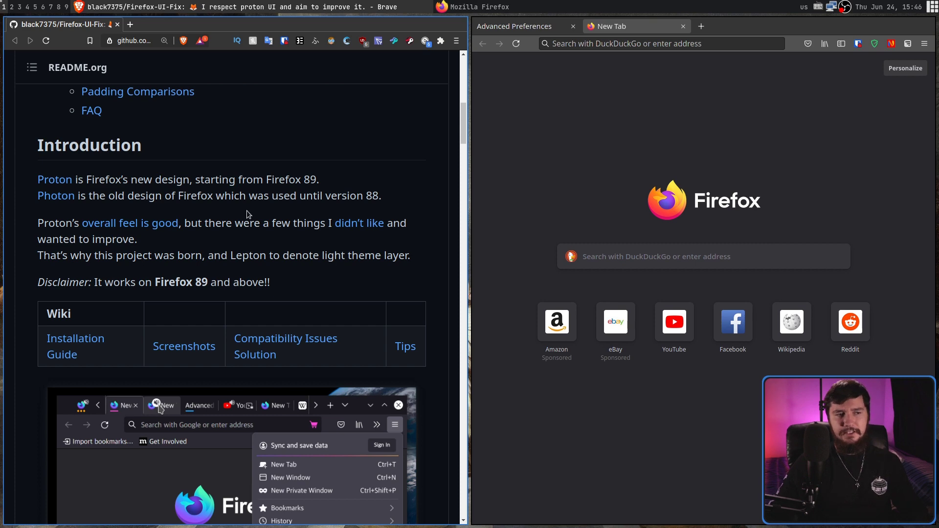
pyautogui.press('super+f')
pyautogui.scroll(6, 356, 228)
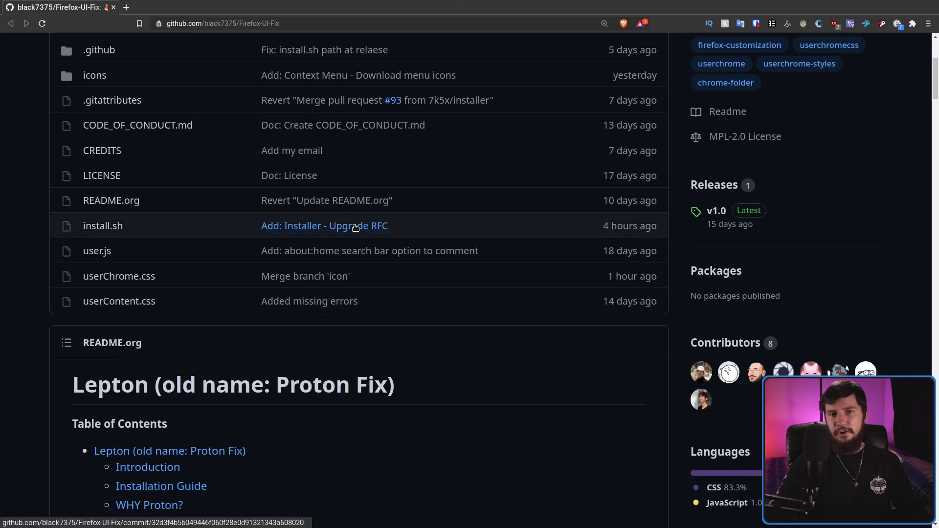
pyautogui.scroll(-2, 354, 226)
pyautogui.scroll(-5, 355, 230)
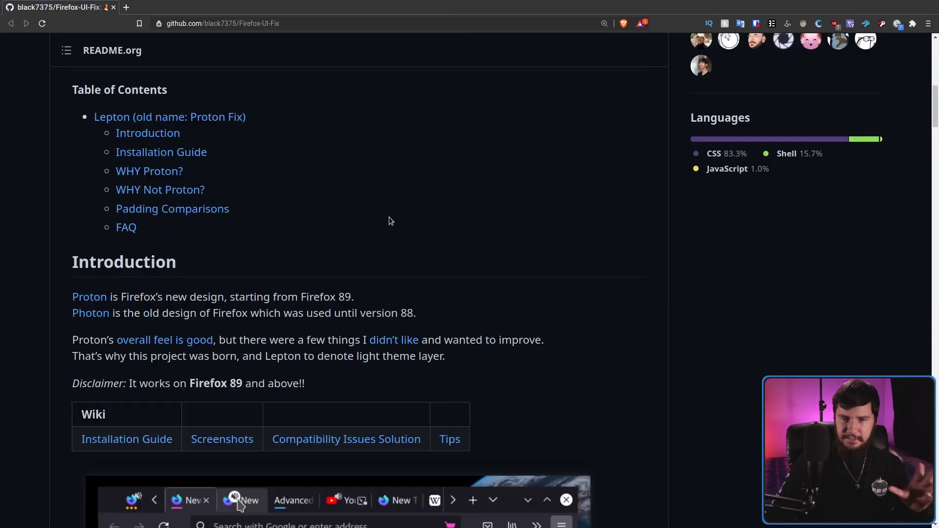
pyautogui.scroll(-7, 390, 220)
pyautogui.scroll(-1, 394, 214)
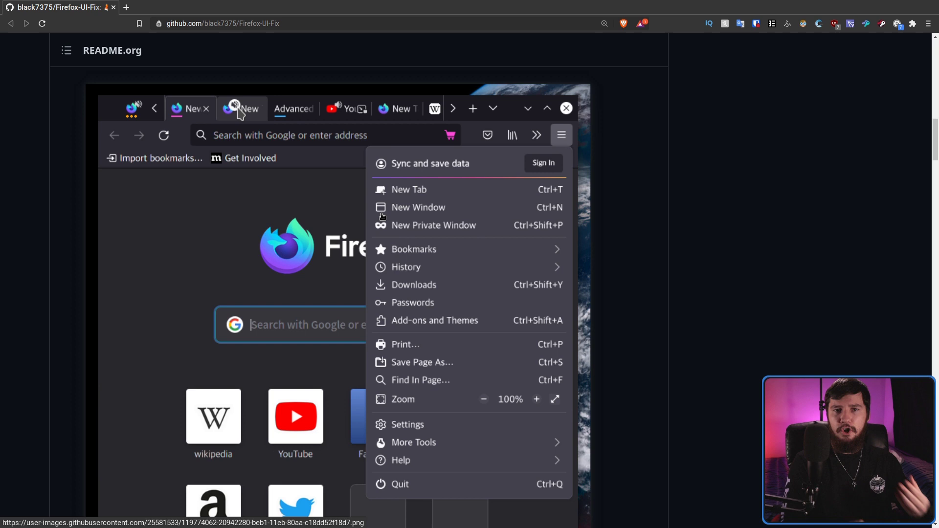
pyautogui.scroll(4, 425, 233)
pyautogui.scroll(6, 425, 233)
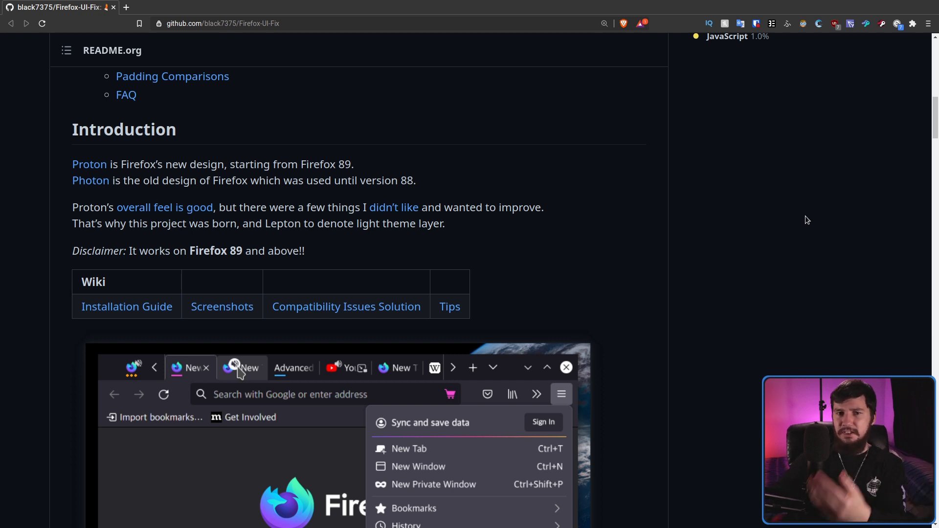
# Open the edo0/Technetium repository from the README link in a new tab
pyautogui.scroll(-5, 807, 220)
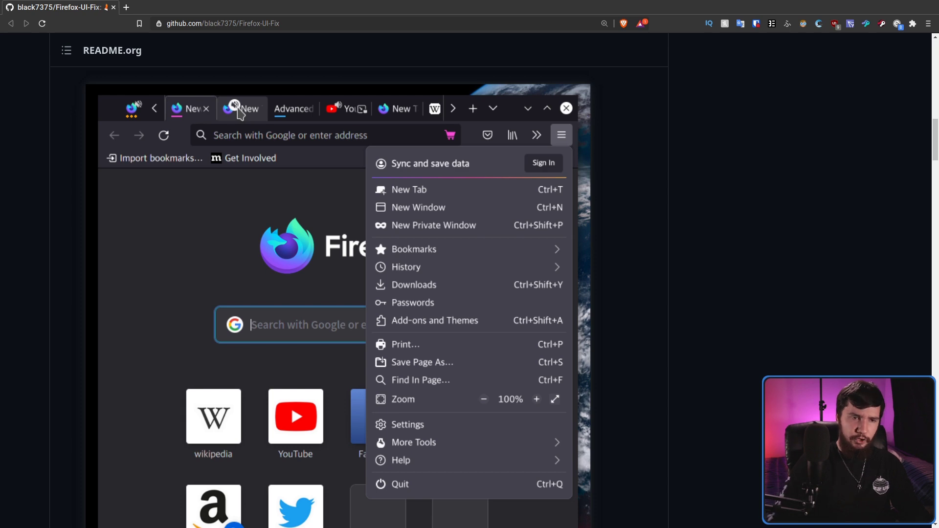
pyautogui.click(239, 112)
pyautogui.scroll(-10, 395, 144)
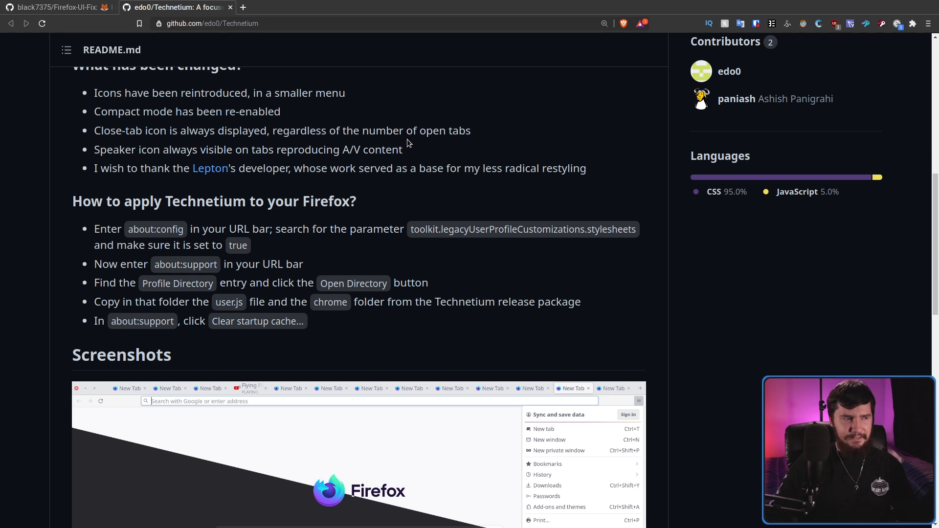
# Return to the Firefox-UI-Fix repository and copy its gh clone command from Code
pyautogui.scroll(-4, 499, 188)
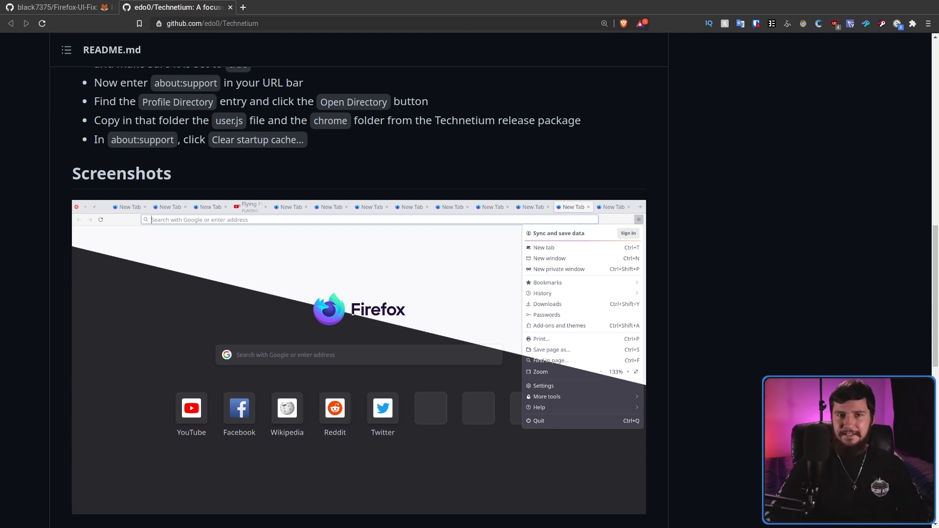
pyautogui.scroll(10, 359, 342)
pyautogui.moveTo(272, 452); pyautogui.dragTo(147, 453)
pyautogui.click(146, 452)
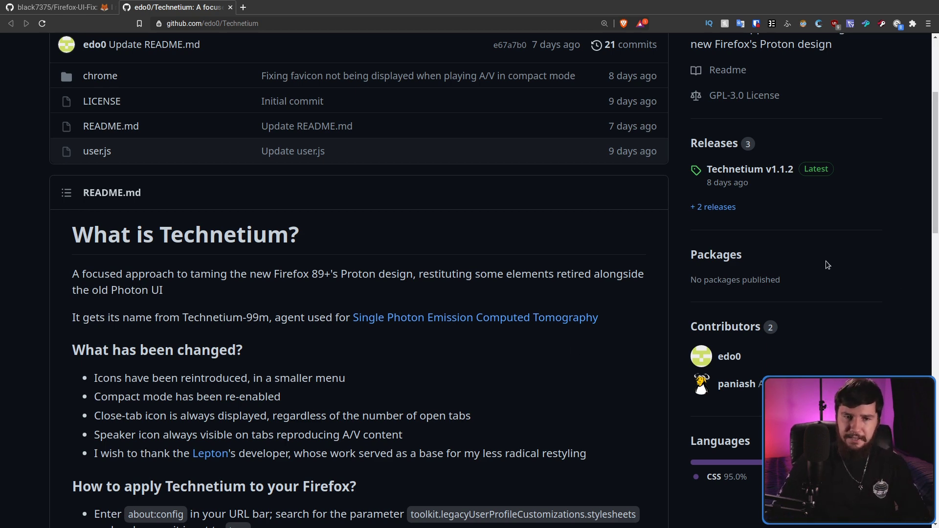
pyautogui.click(63, 7)
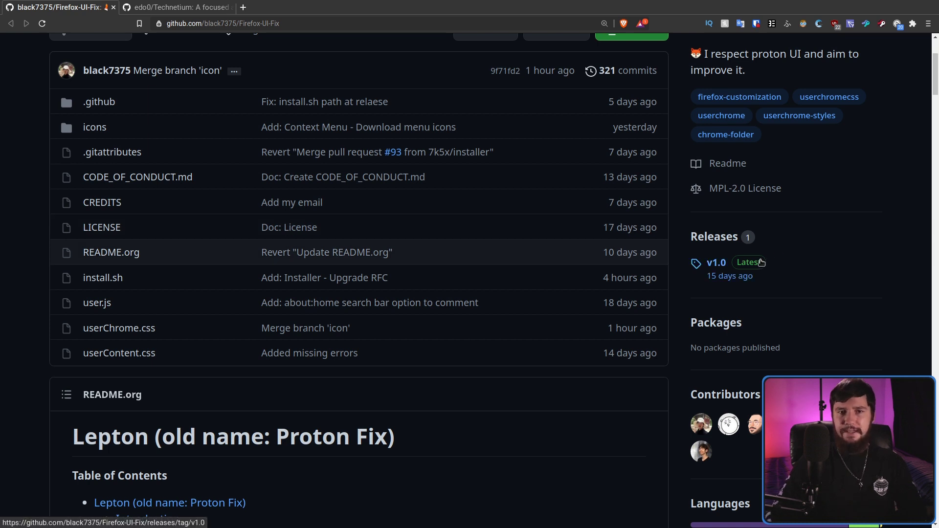
pyautogui.scroll(2, 761, 262)
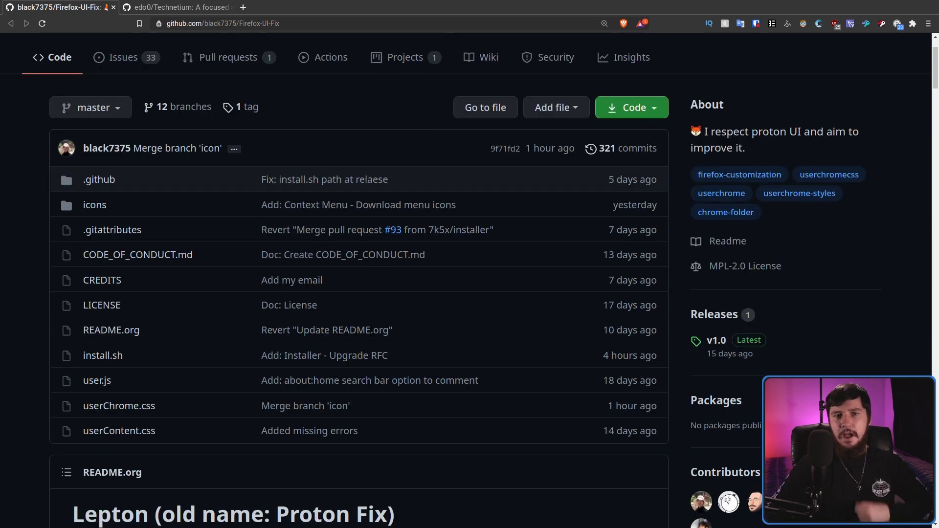
pyautogui.click(640, 102)
pyautogui.click(637, 184)
# Run the copied gh clone command in a new Alacritty terminal beside the browser
pyautogui.press('super+f')
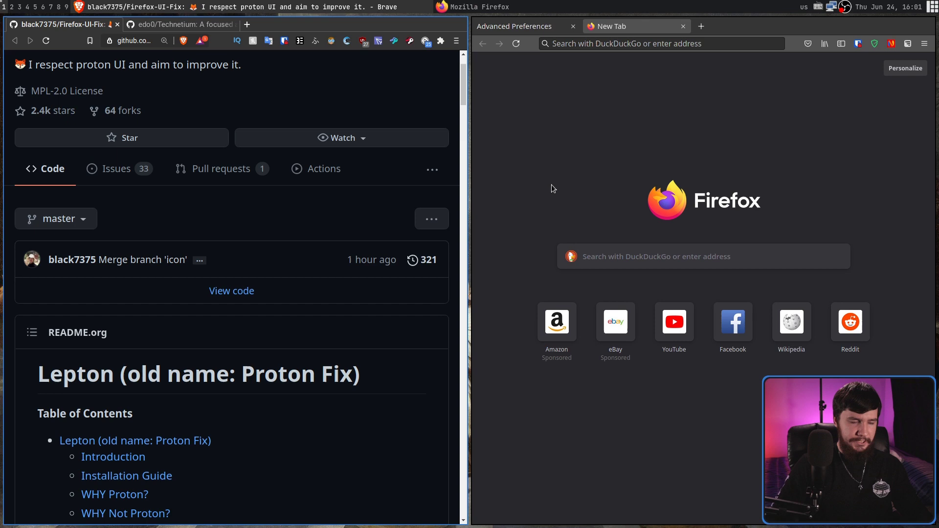
pyautogui.press('super+Return')
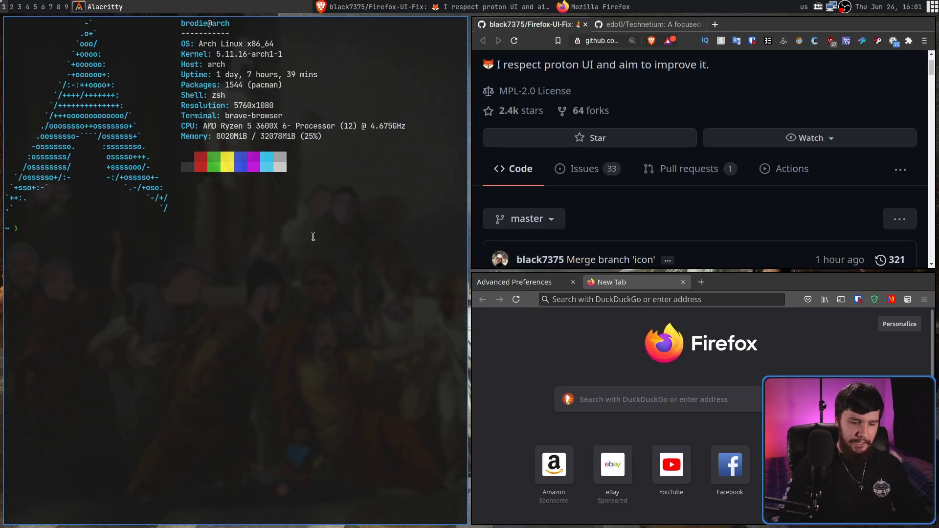
pyautogui.hotkey('ctrl', 'shift', 'v')
pyautogui.press('Return')
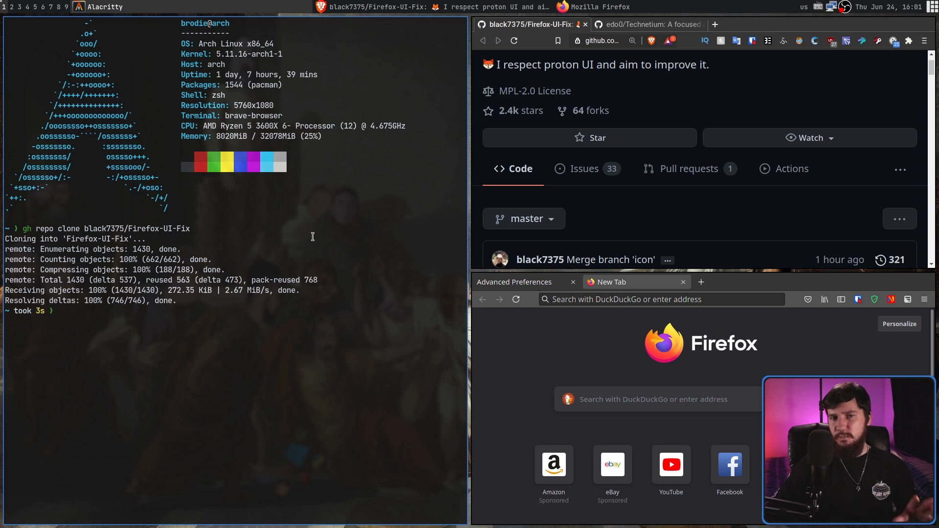
# Load about:support in a new tab and inspect its Profile Directory row fullscreen
pyautogui.click(700, 281)
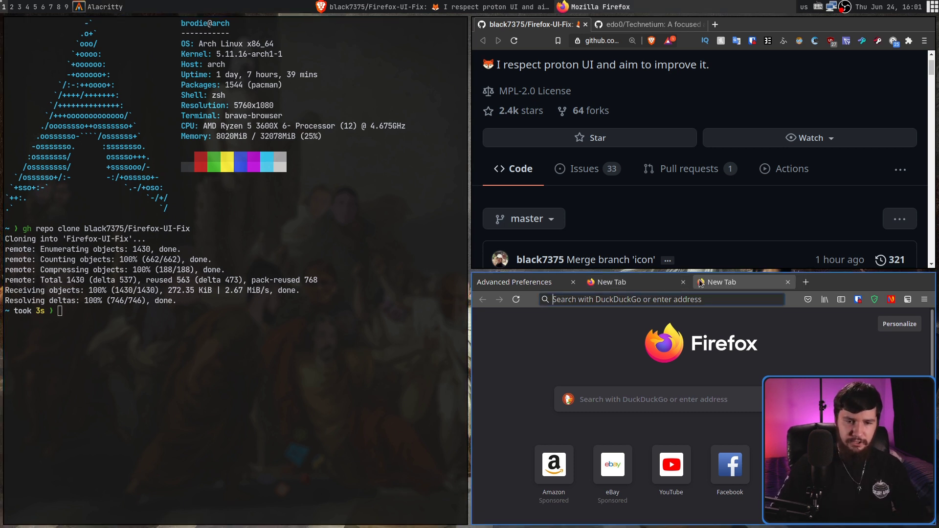
pyautogui.write('about:support')
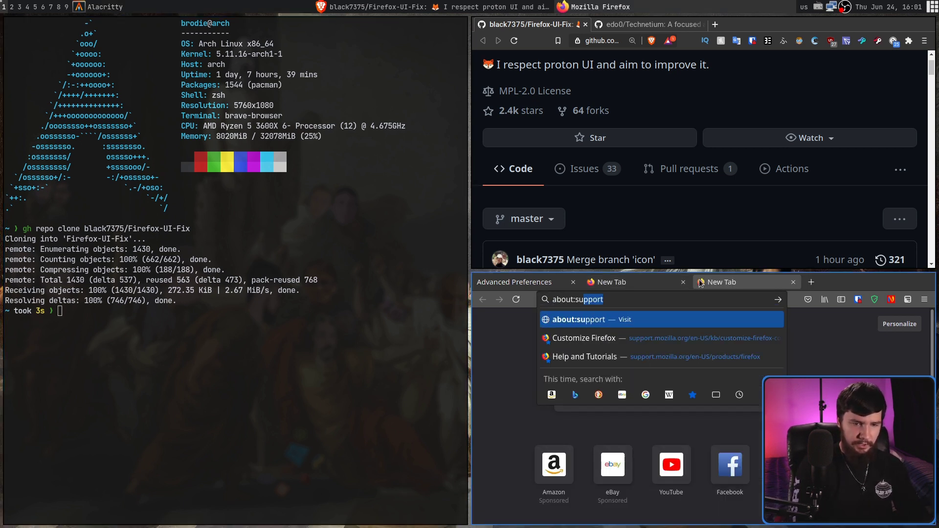
pyautogui.press('Return')
pyautogui.press('F11')
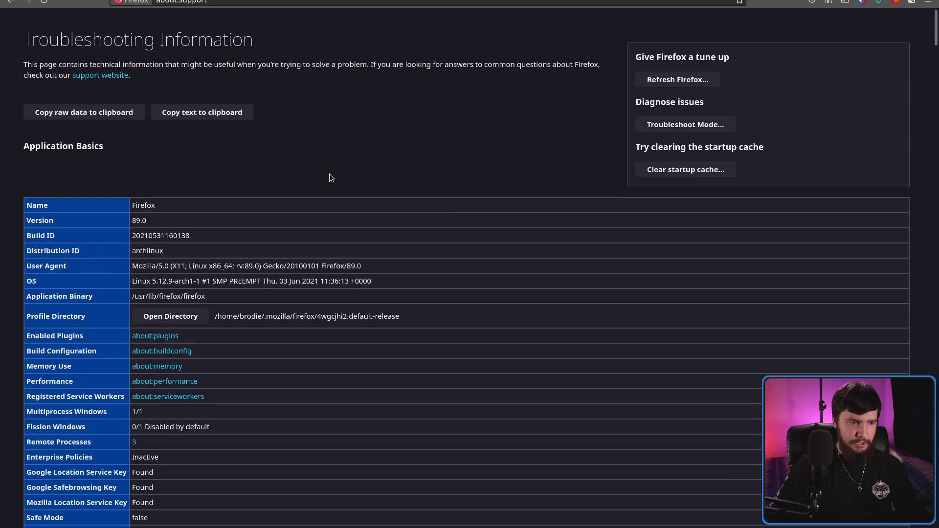
pyautogui.scroll(-3, 188, 296)
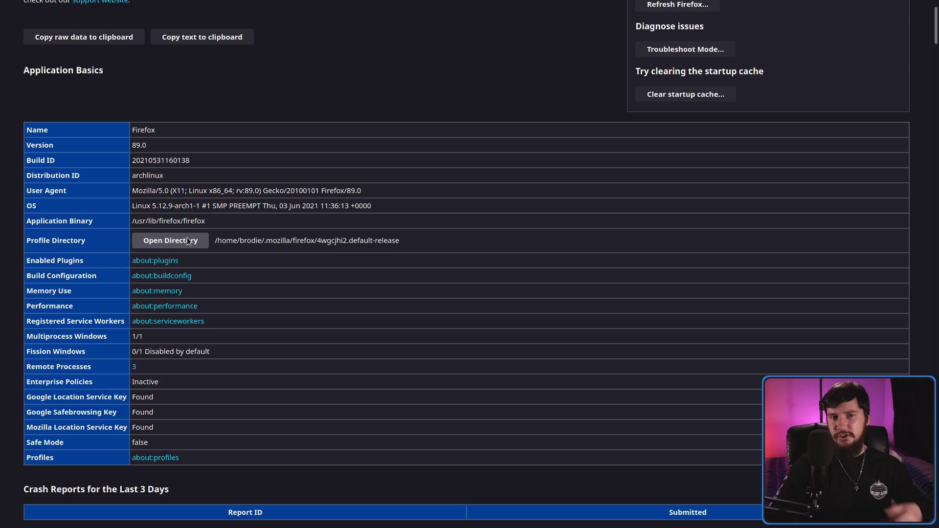
pyautogui.press('F11')
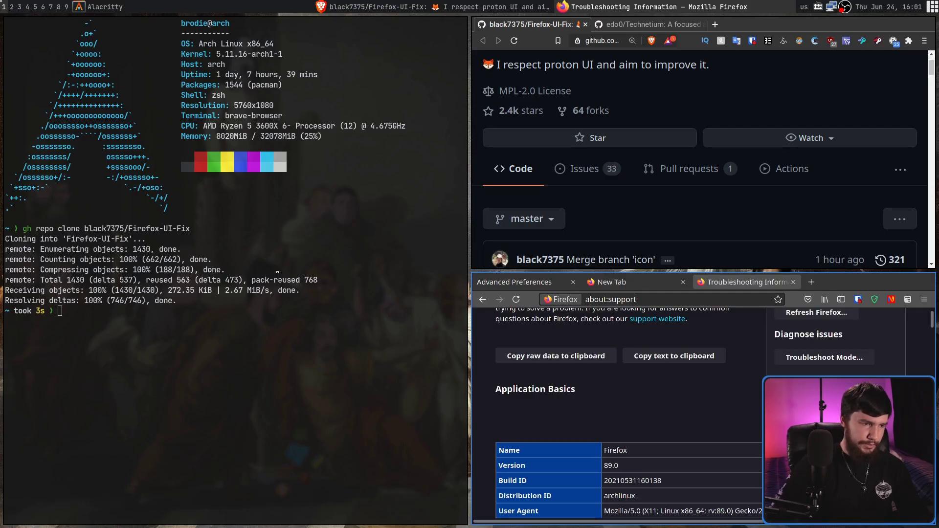
# Launch lf in the home folder and jump to the .mozilla folder
pyautogui.write('lf')
pyautogui.press('Return')
pyautogui.press('j')
pyautogui.press('j')
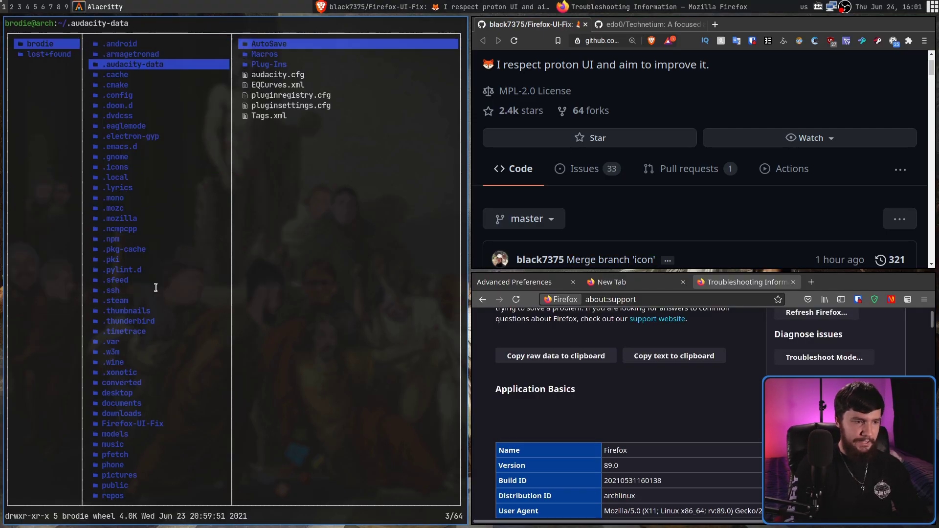
pyautogui.press('/')
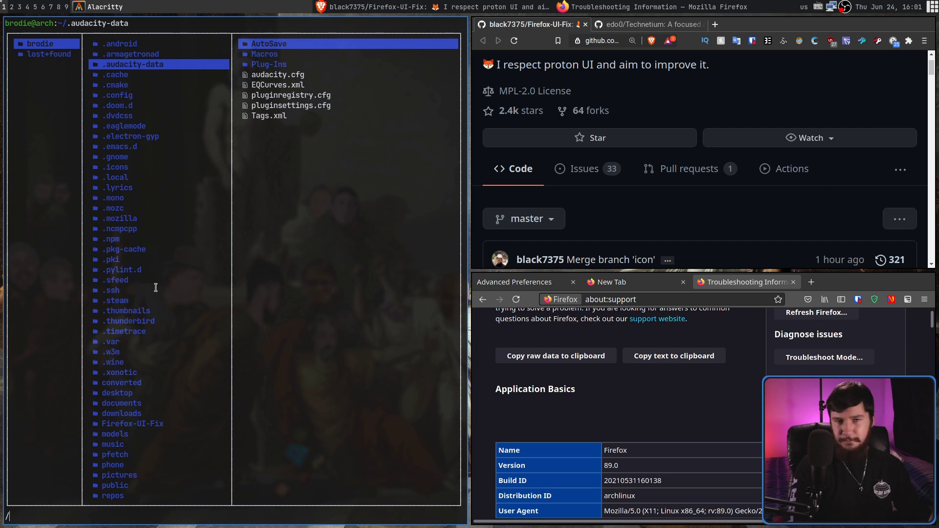
pyautogui.write('mozil')
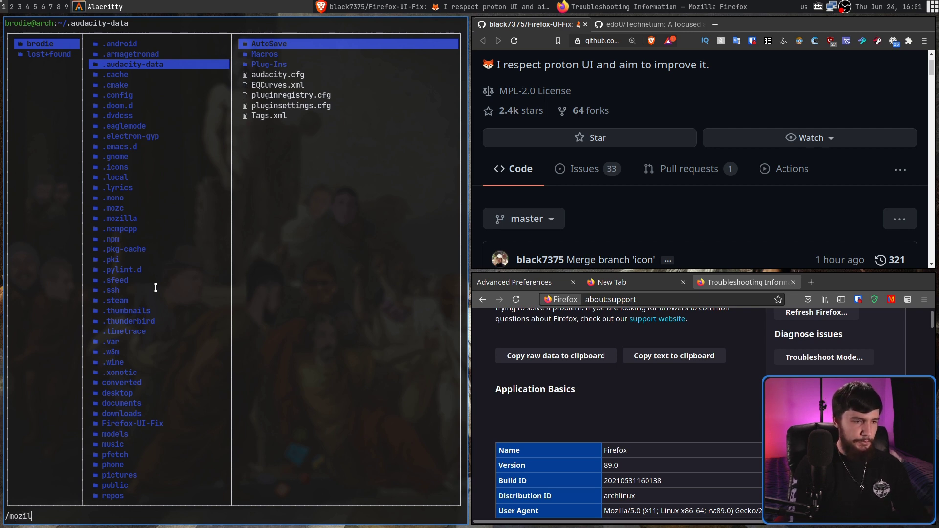
pyautogui.press('Return')
# Navigate into the 4wgcjhi2.default-release profile's chrome folder
pyautogui.press('l')
pyautogui.press('l')
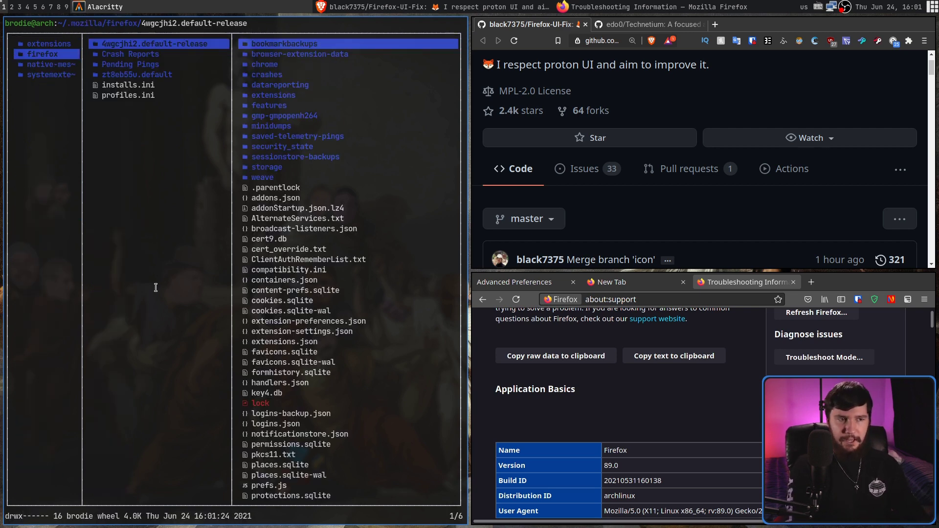
pyautogui.press('j')
pyautogui.press('k')
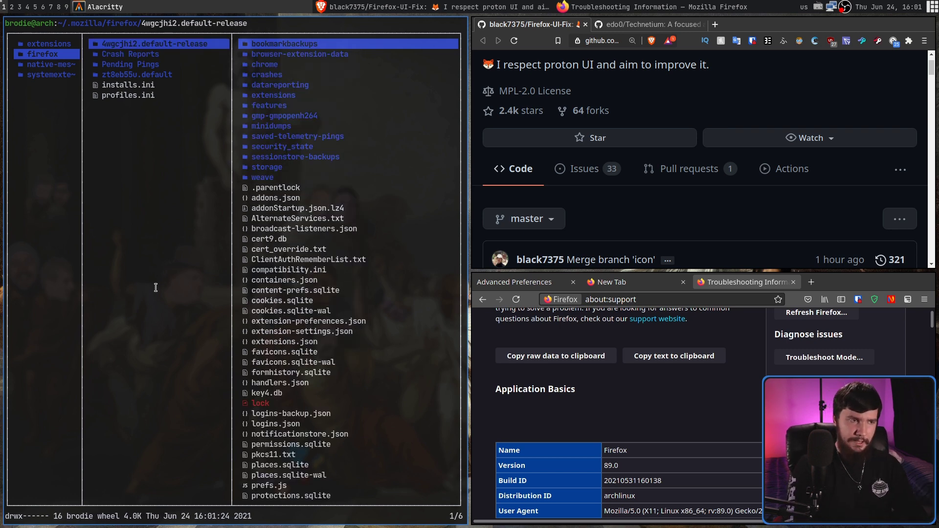
pyautogui.press('l')
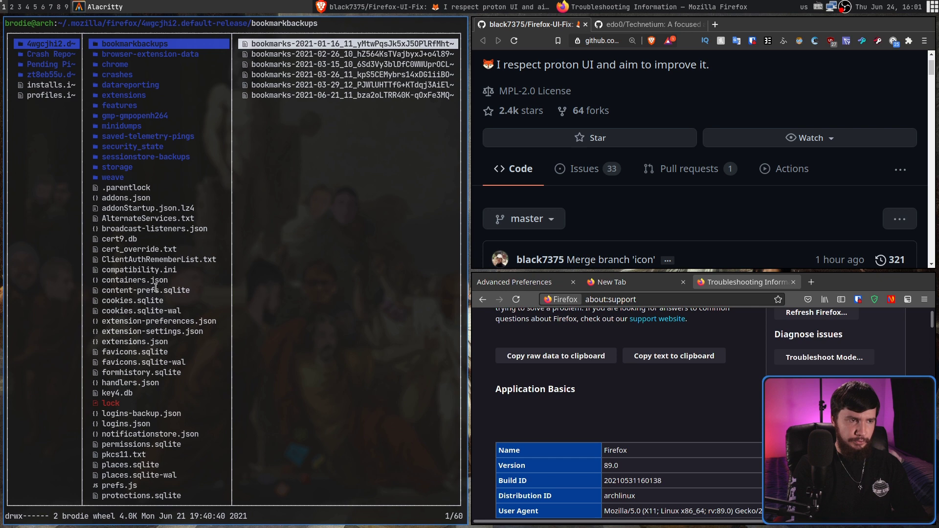
pyautogui.press('j')
pyautogui.press('j')
pyautogui.press('j')
pyautogui.press('j')
pyautogui.press('j')
pyautogui.press('j')
pyautogui.press('k')
pyautogui.press('k')
pyautogui.press('k')
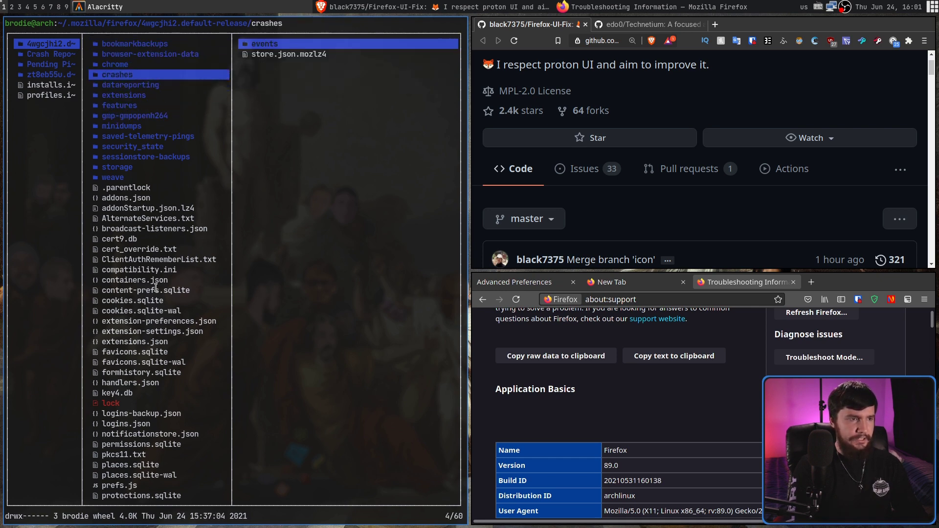
pyautogui.press('k')
pyautogui.press('l')
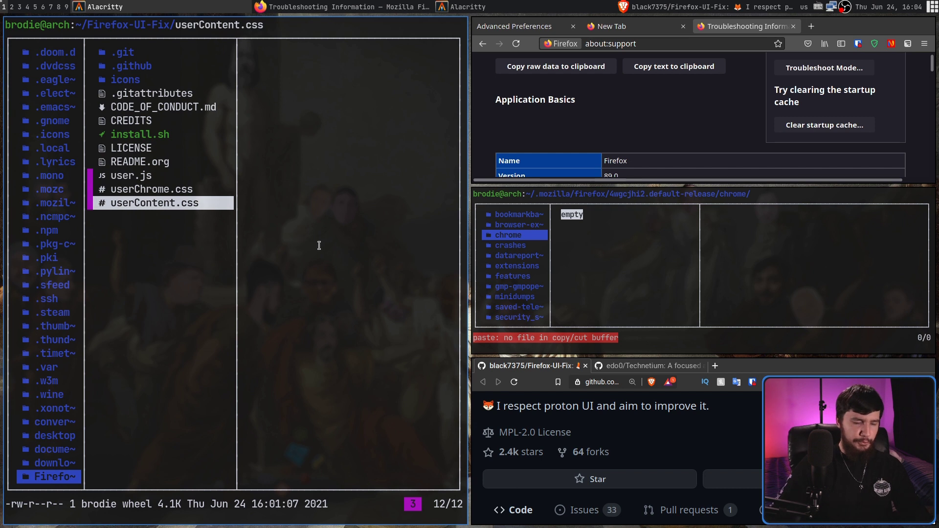
# Paste user.js, userChrome.css and userContent.css into chrome, then fullscreen Firefox
pyautogui.press('y')
pyautogui.press('p')
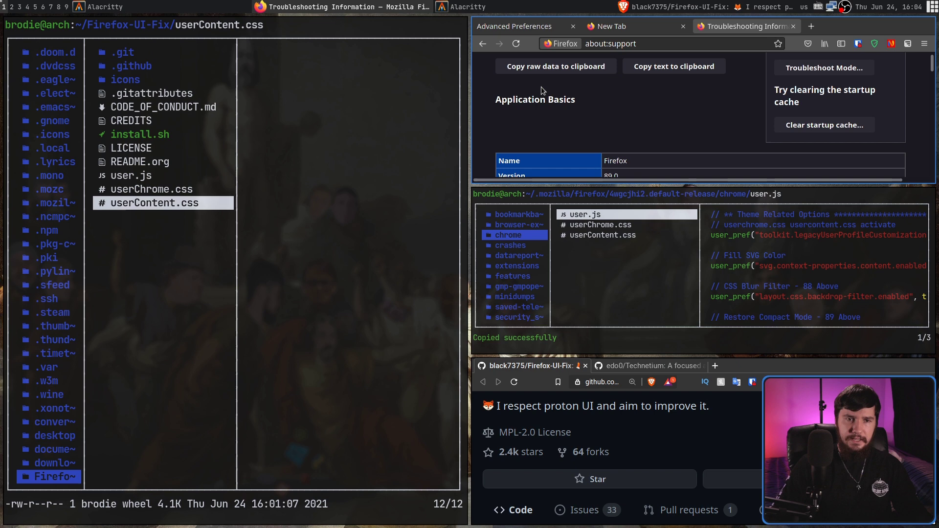
pyautogui.press('F11')
pyautogui.scroll(3, 640, 81)
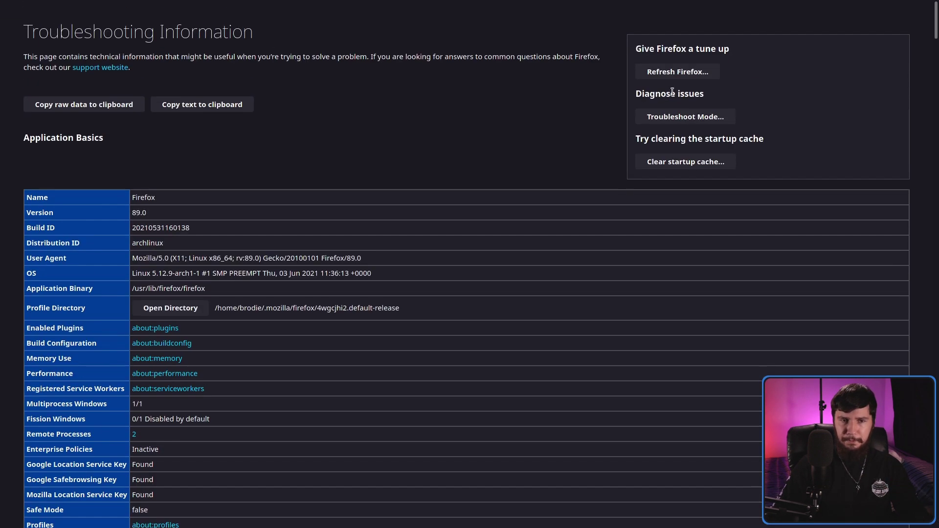
# Clear the startup cache with a restart, set toolbar Density to Normal, and return to about:support
pyautogui.click(706, 165)
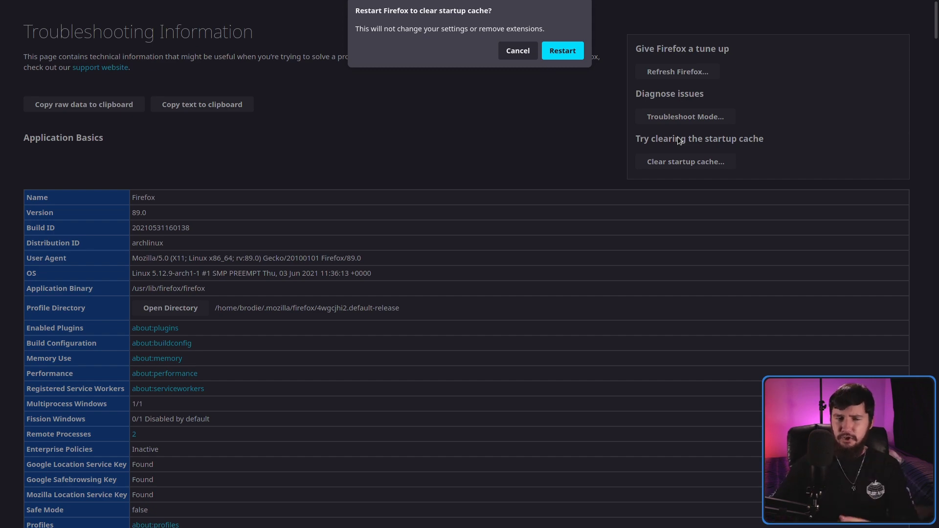
pyautogui.press('super+1')
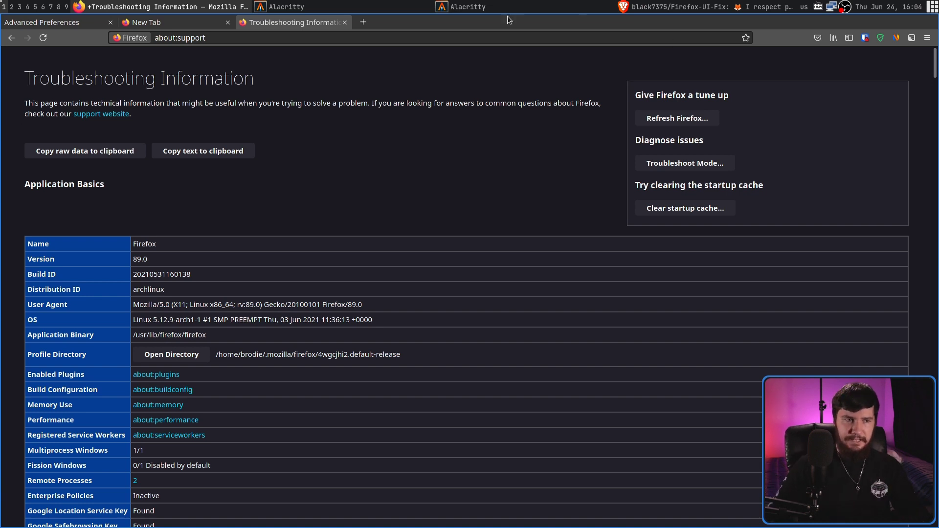
pyautogui.rightClick(790, 40)
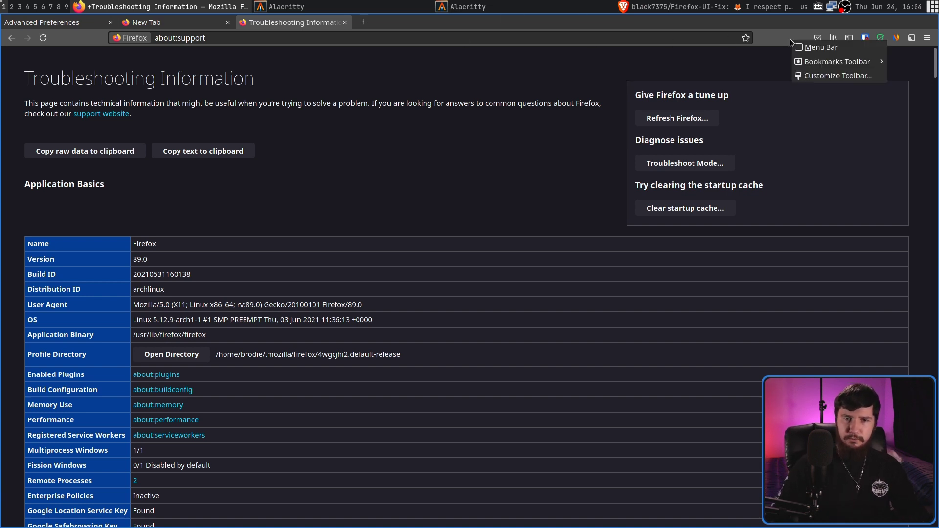
pyautogui.click(821, 76)
pyautogui.click(194, 513)
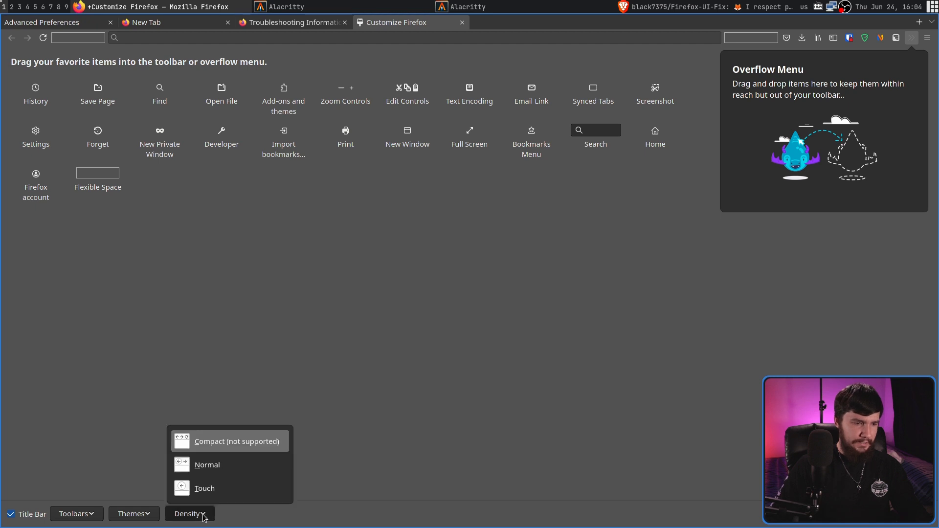
pyautogui.click(213, 474)
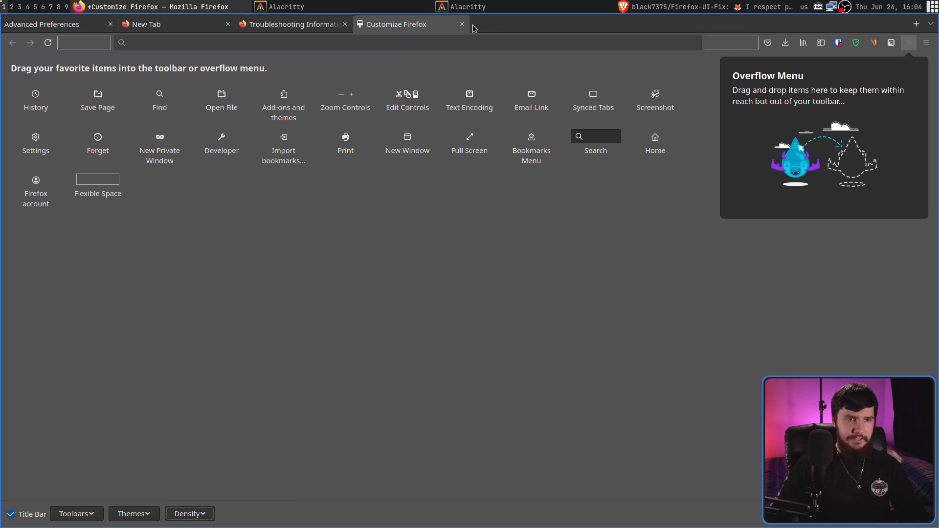
pyautogui.click(304, 24)
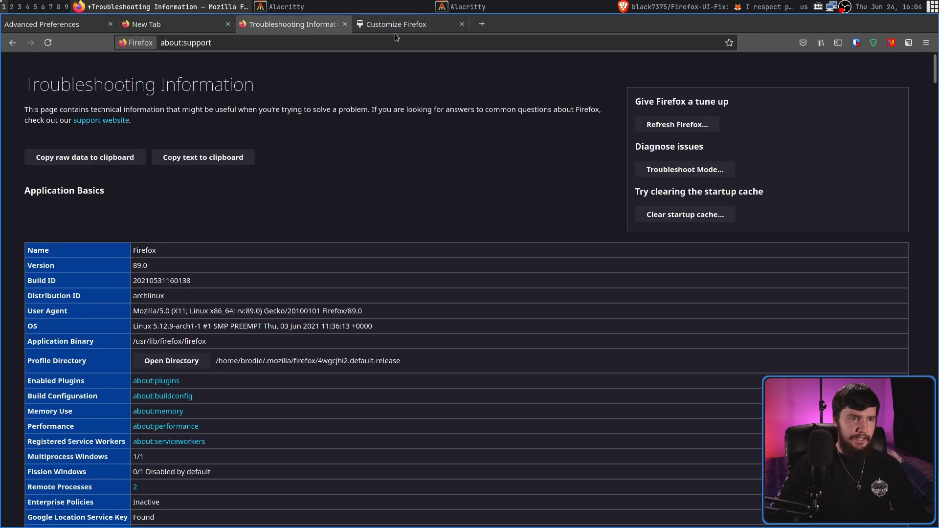
# Show the New Tab page with Firefox tiled on the left half, briefly checking it fullscreen
pyautogui.click(187, 25)
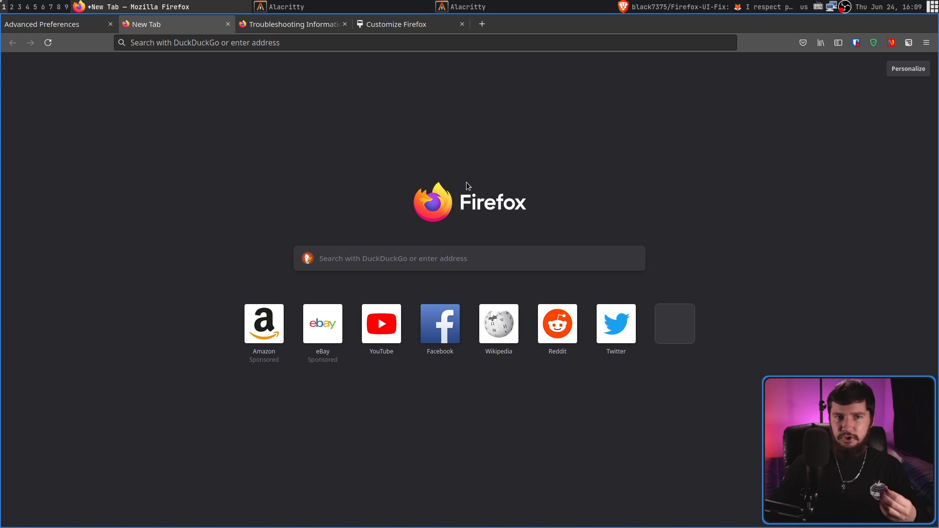
pyautogui.press('super+m')
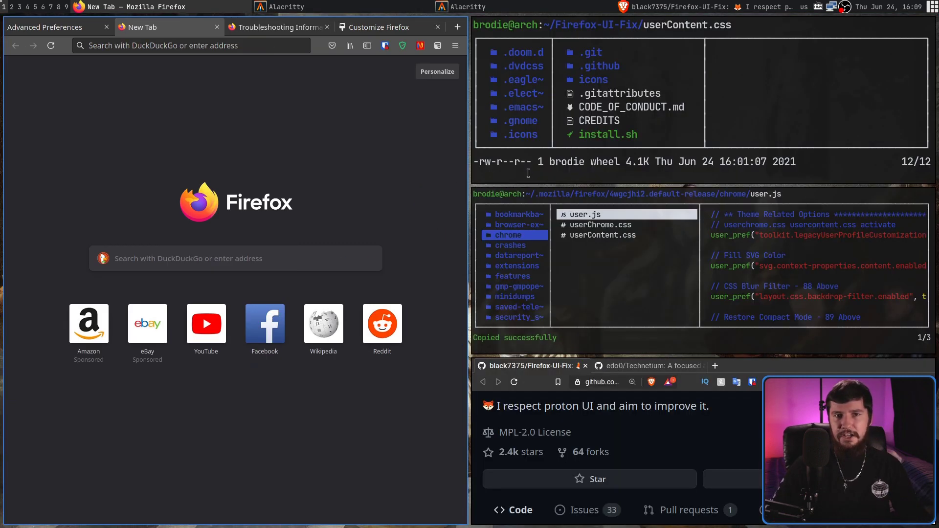
pyautogui.press('F11')
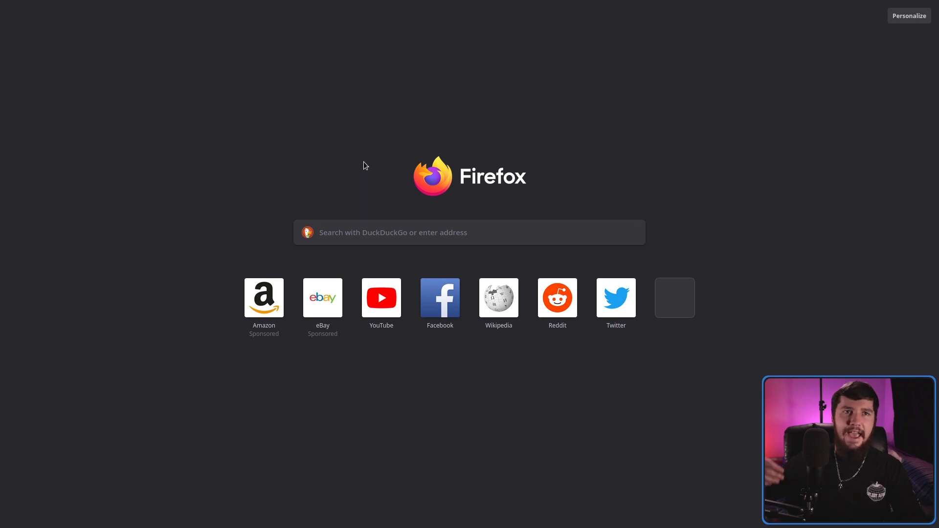
pyautogui.press('F11')
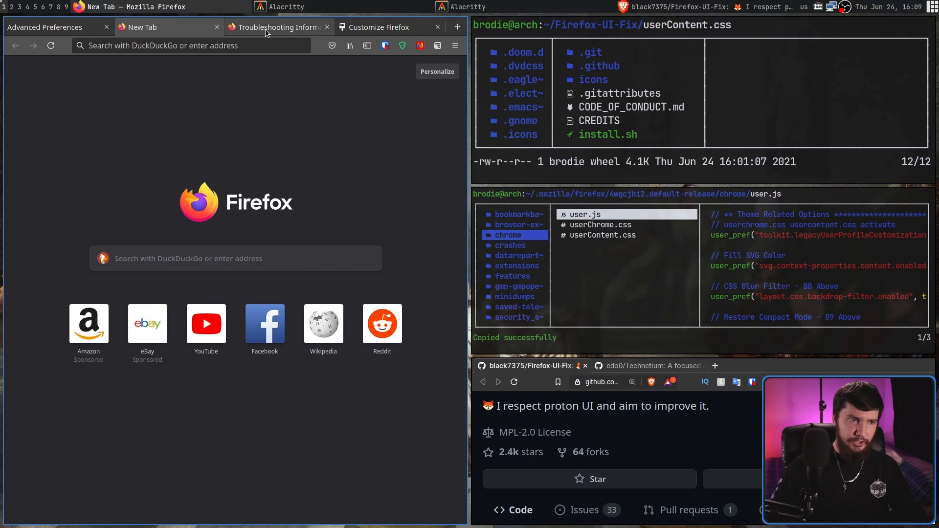
# Open about:config, accept the risk warning, and search the preferences for "legacy"
pyautogui.click(218, 46)
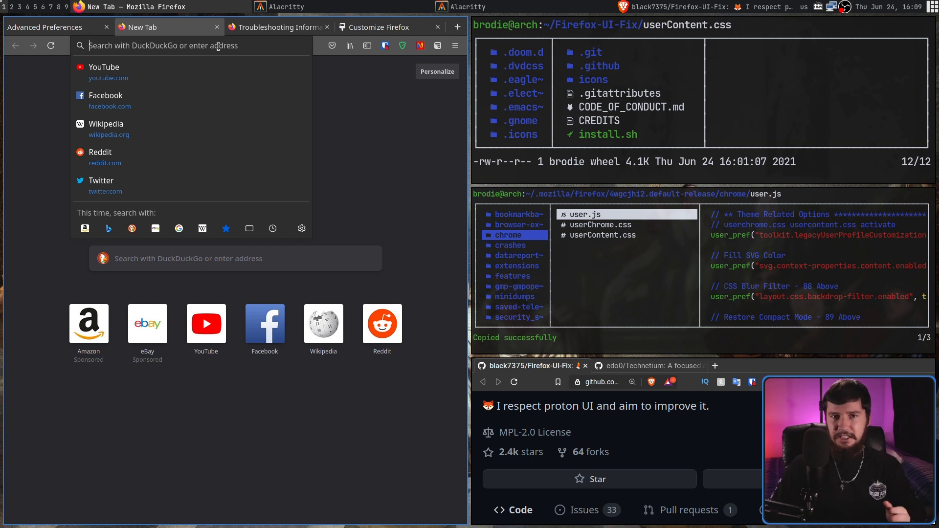
pyautogui.write('about')
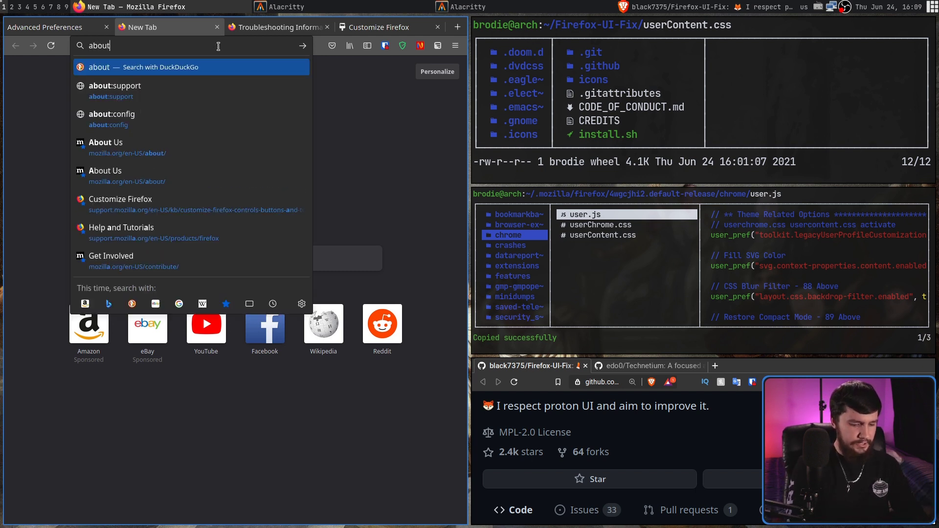
pyautogui.write(':config')
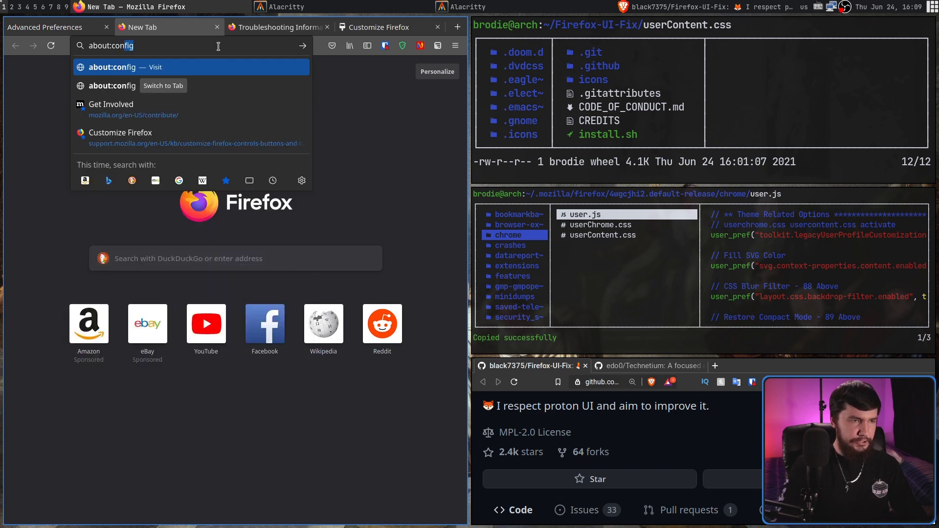
pyautogui.press('Return')
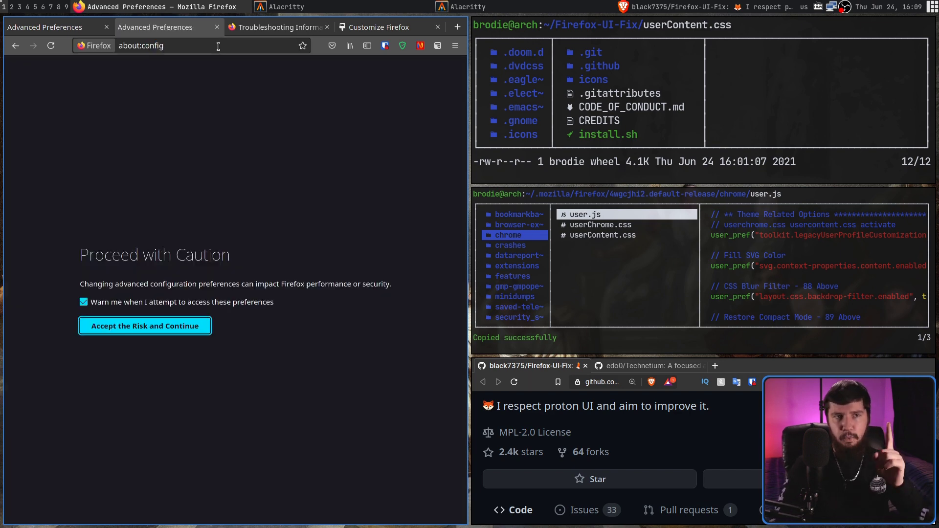
pyautogui.click(186, 324)
pyautogui.write('le')
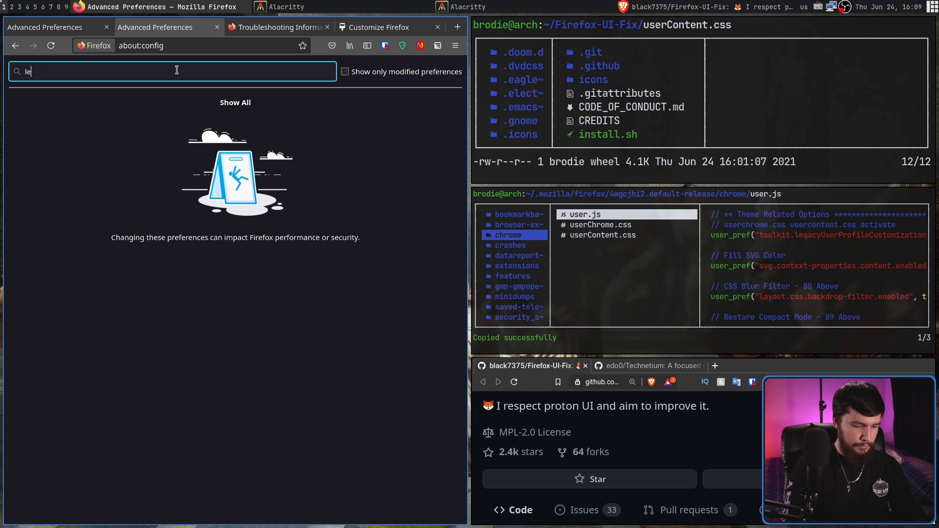
pyautogui.write('e')
pyautogui.press('BackSpace')
pyautogui.write('gacy')
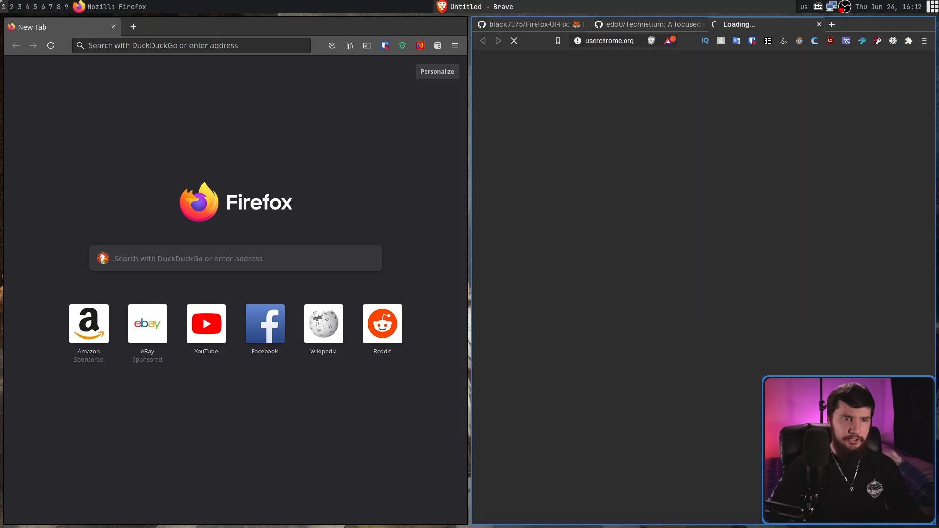
# Switch the browser to fullscreen and back to windowed, then scroll down the page
pyautogui.press('super+f')
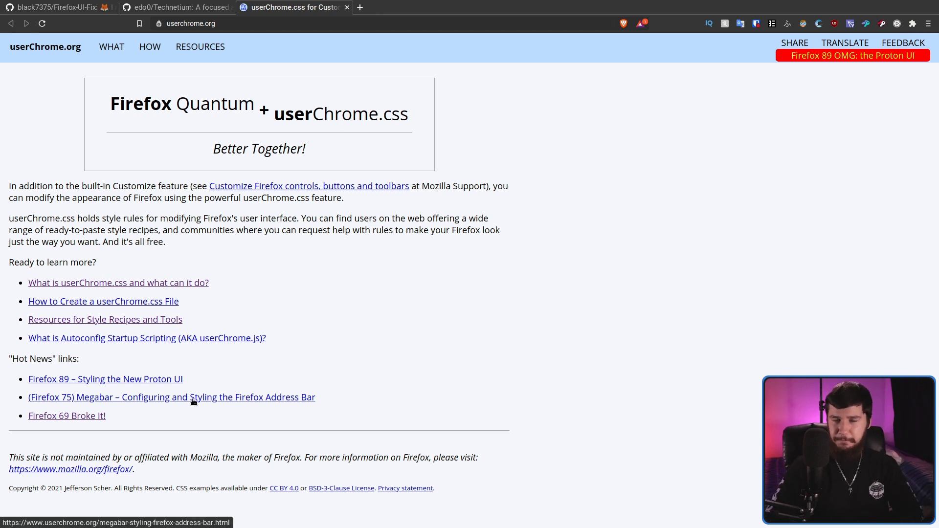
pyautogui.press('F11')
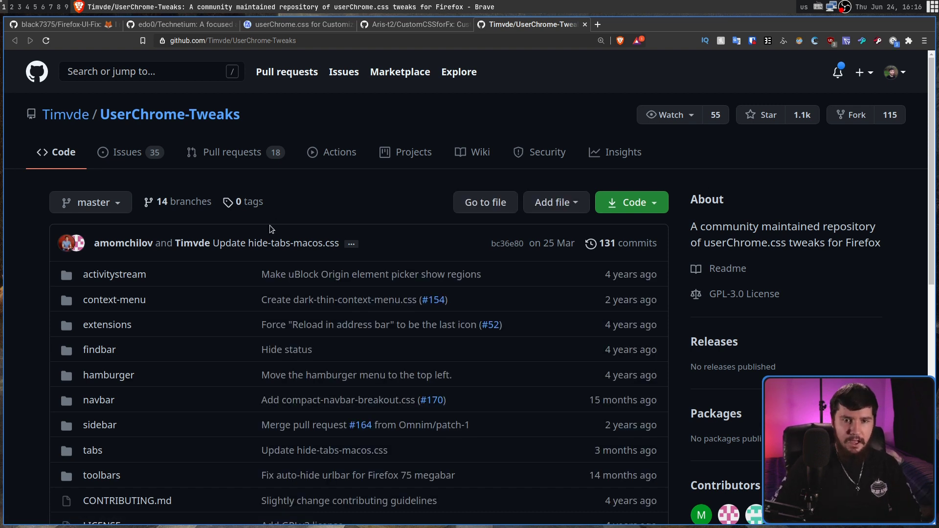
pyautogui.scroll(-3, 349, 249)
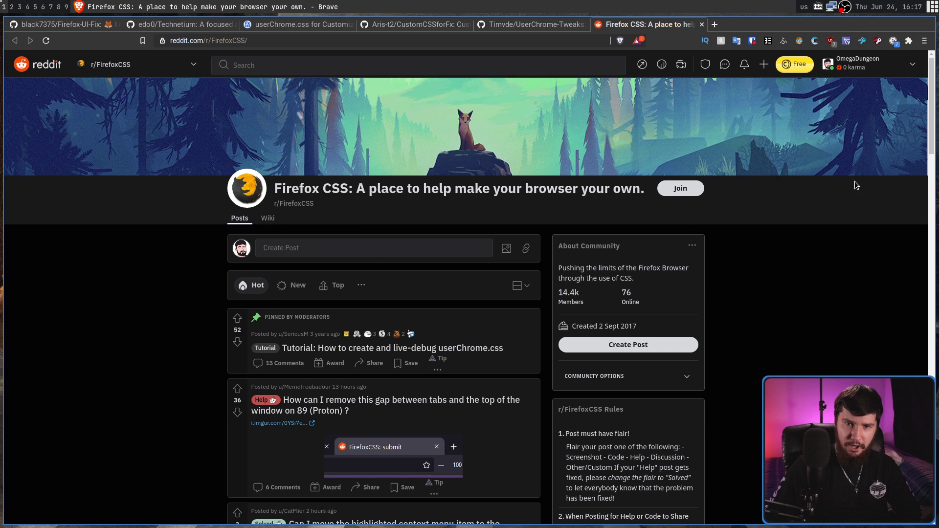
pyautogui.scroll(-5, 934, 144)
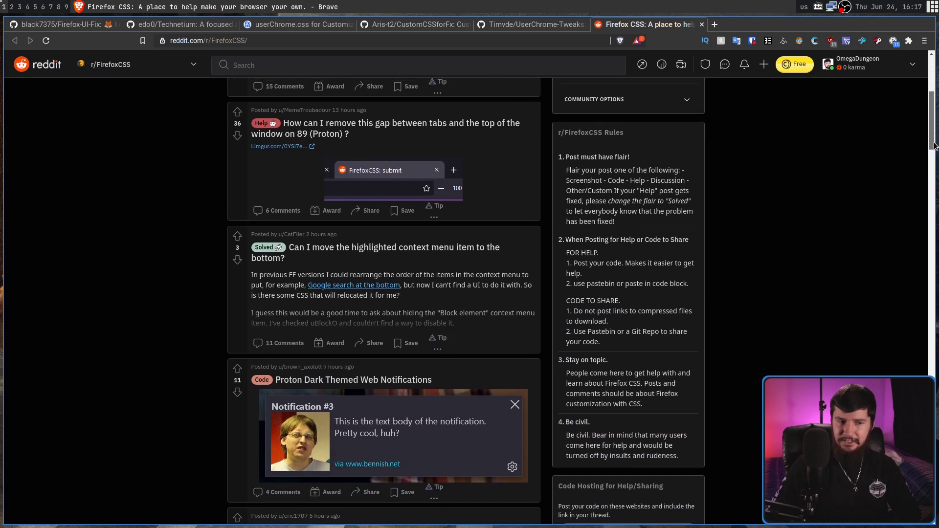
pyautogui.scroll(6, 934, 145)
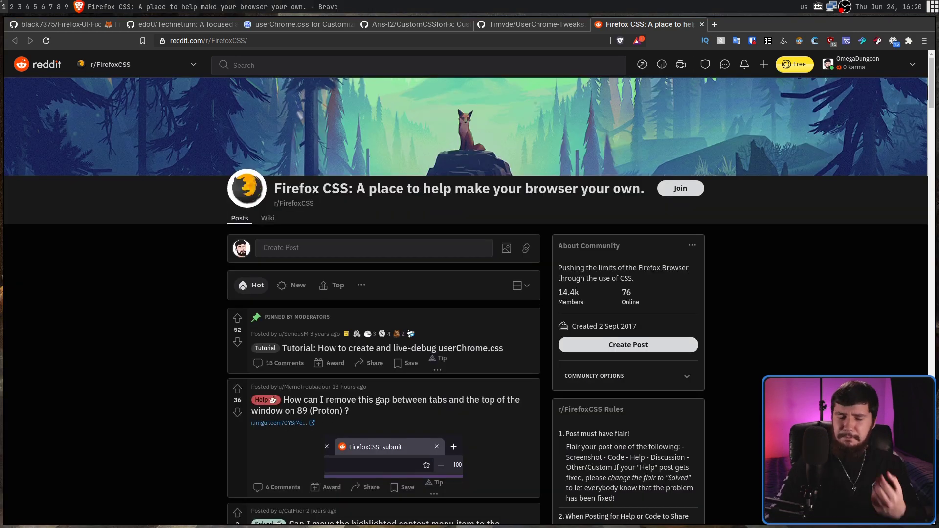